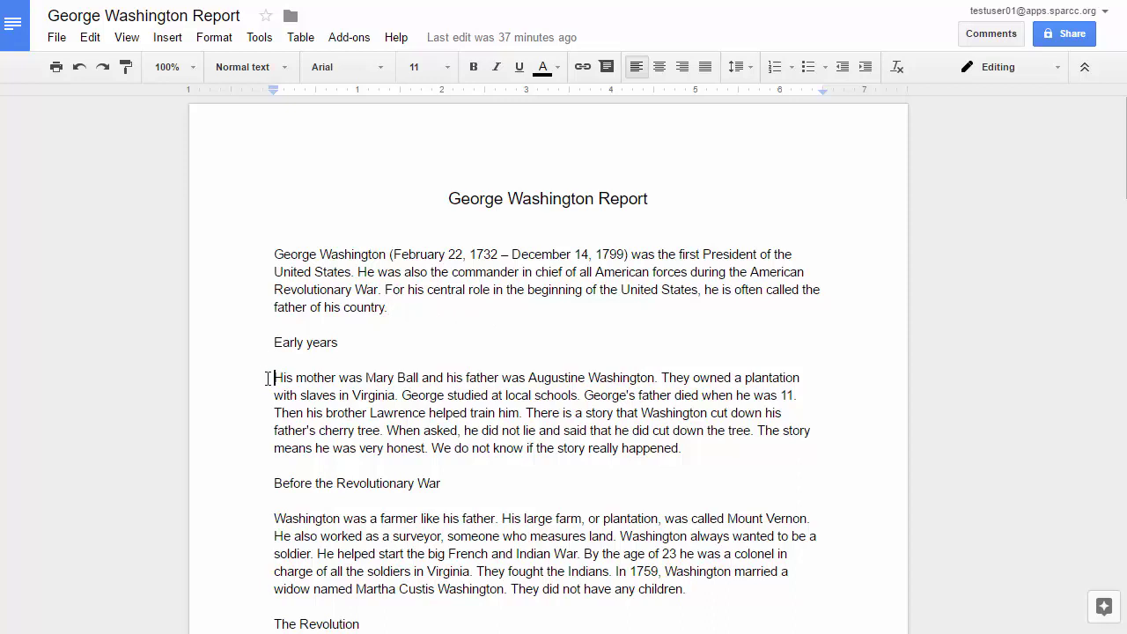
Step: Start a comment on the 'His mother was…' sentence, then cancel it and deselect the sentence
left_click_drag(273, 377, 663, 382)
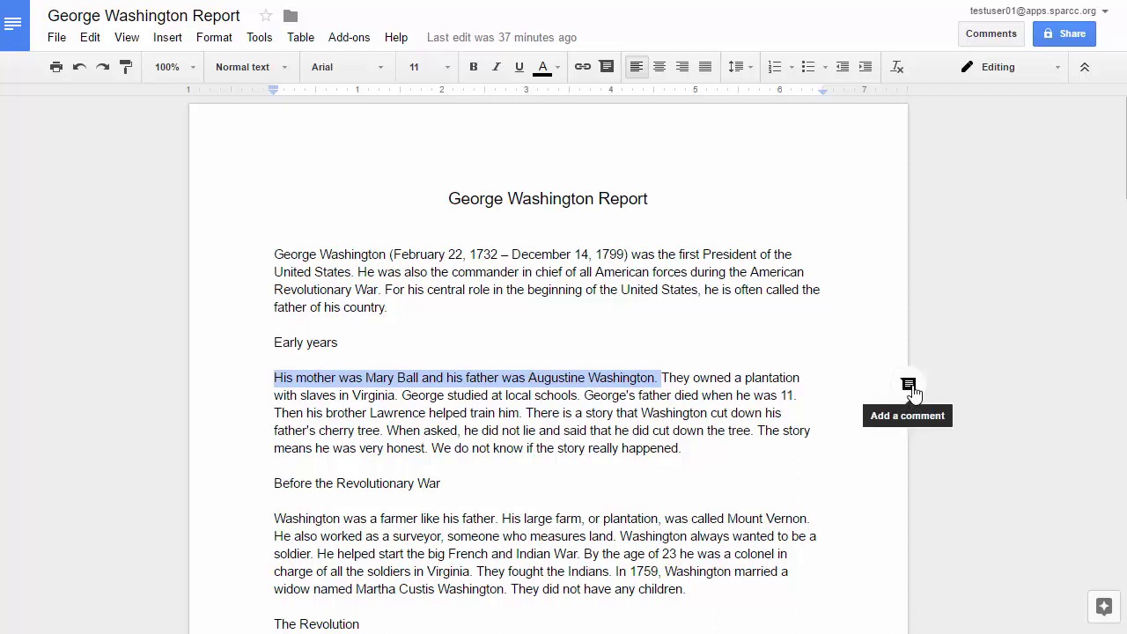
left_click(910, 387)
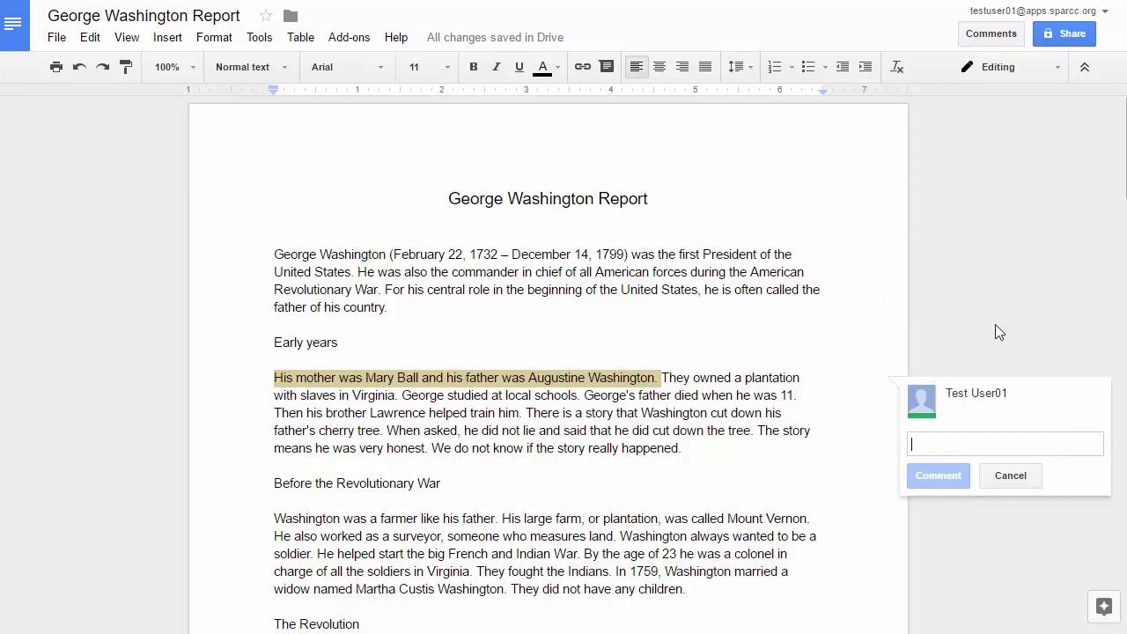
left_click(1023, 483)
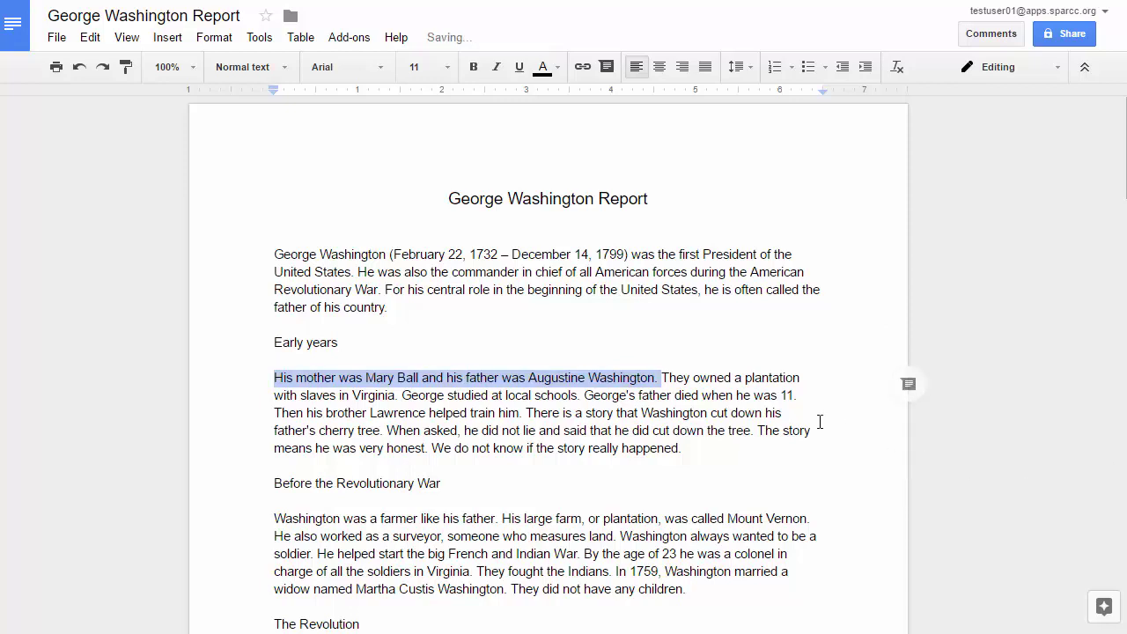
left_click(723, 378)
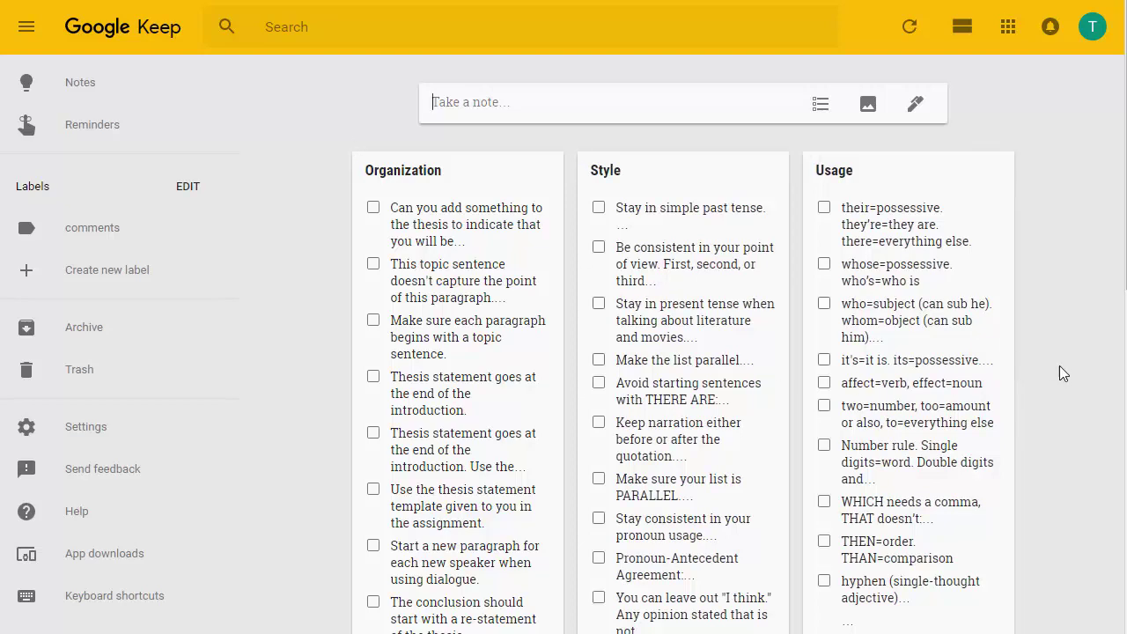
scroll(1066, 367, "down", 9)
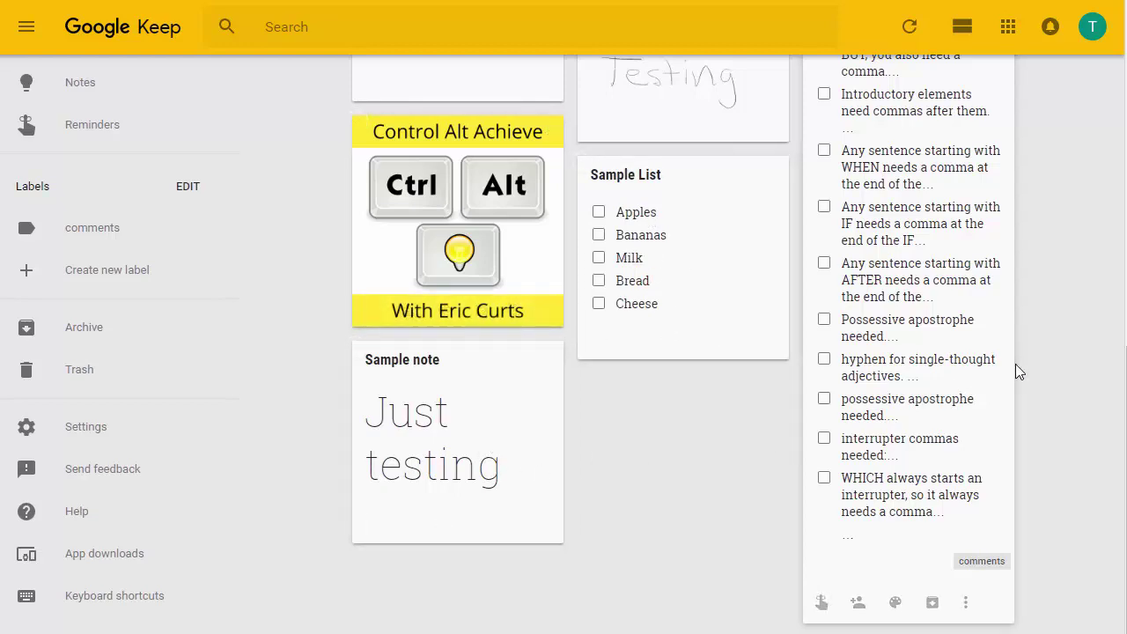
scroll(1017, 363, "up", 7)
scroll(1017, 364, "up", 2)
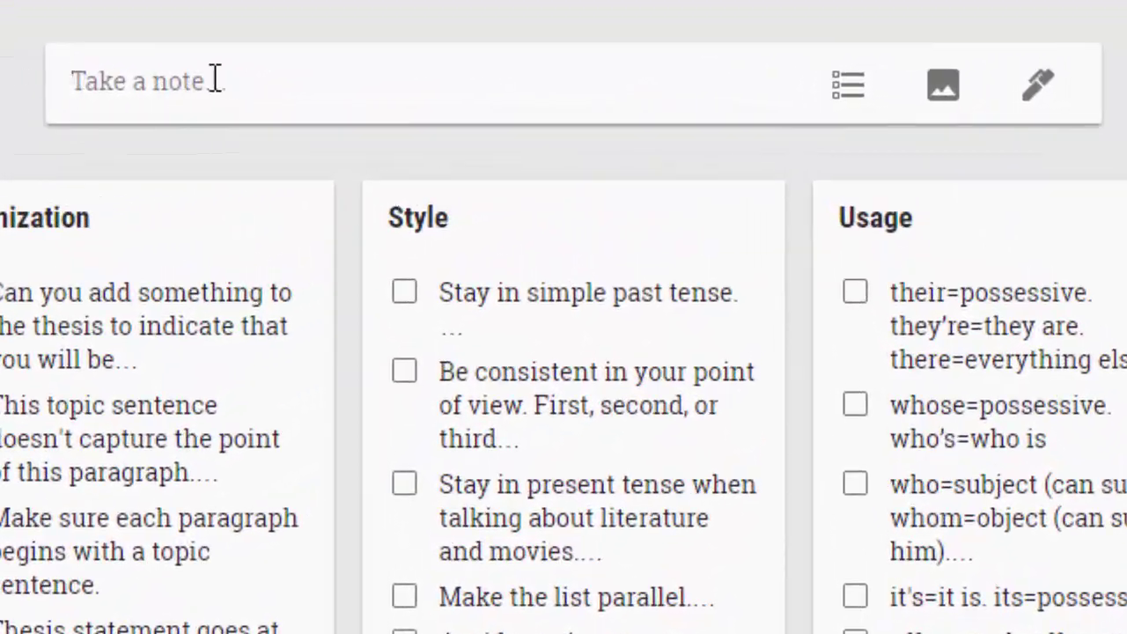
left_click(215, 80)
Step: Create a new Keep checklist note titled 'Grammar'
left_click(850, 88)
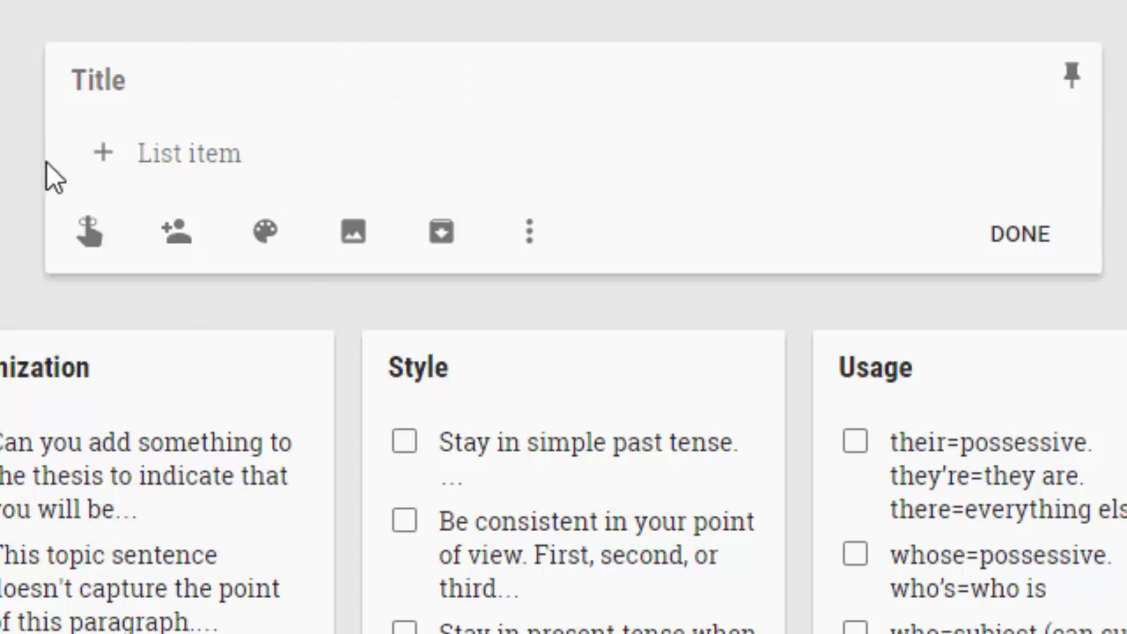
left_click(96, 79)
type("Grammar")
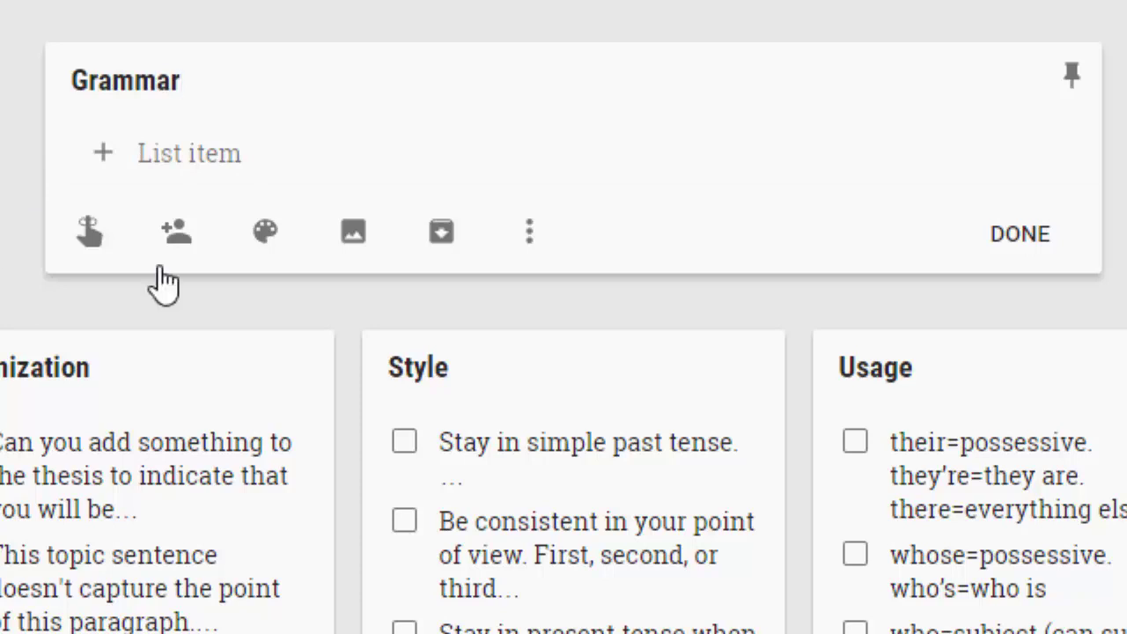
Step: Paste the grammar comments, from comma splice to who versus whom, as linked checklist items
left_click(279, 167)
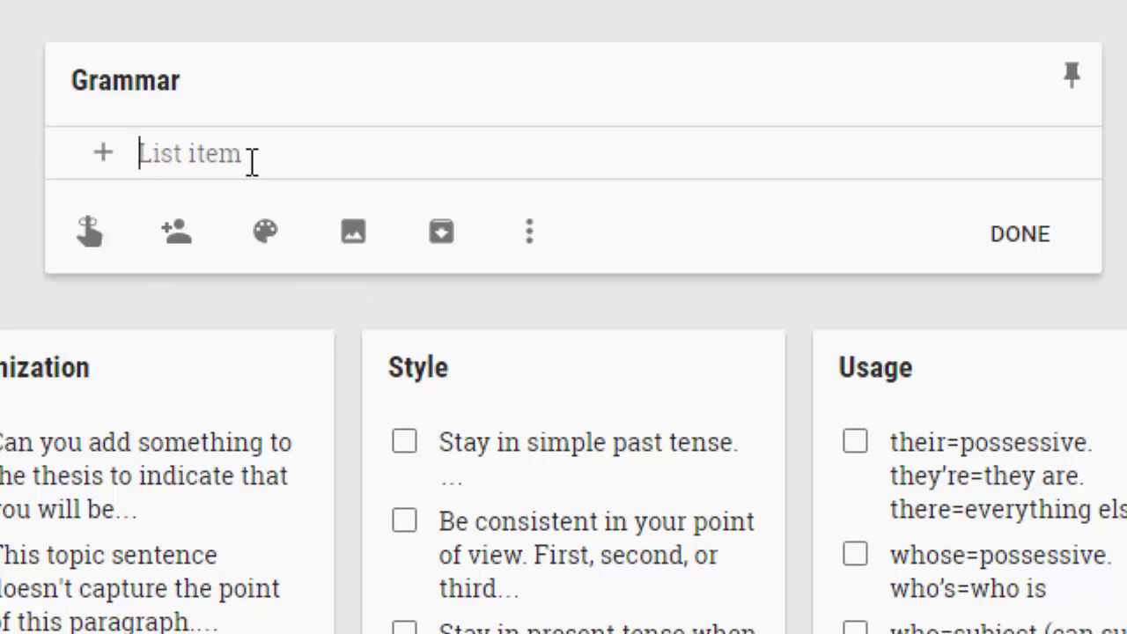
key("ctrl+v")
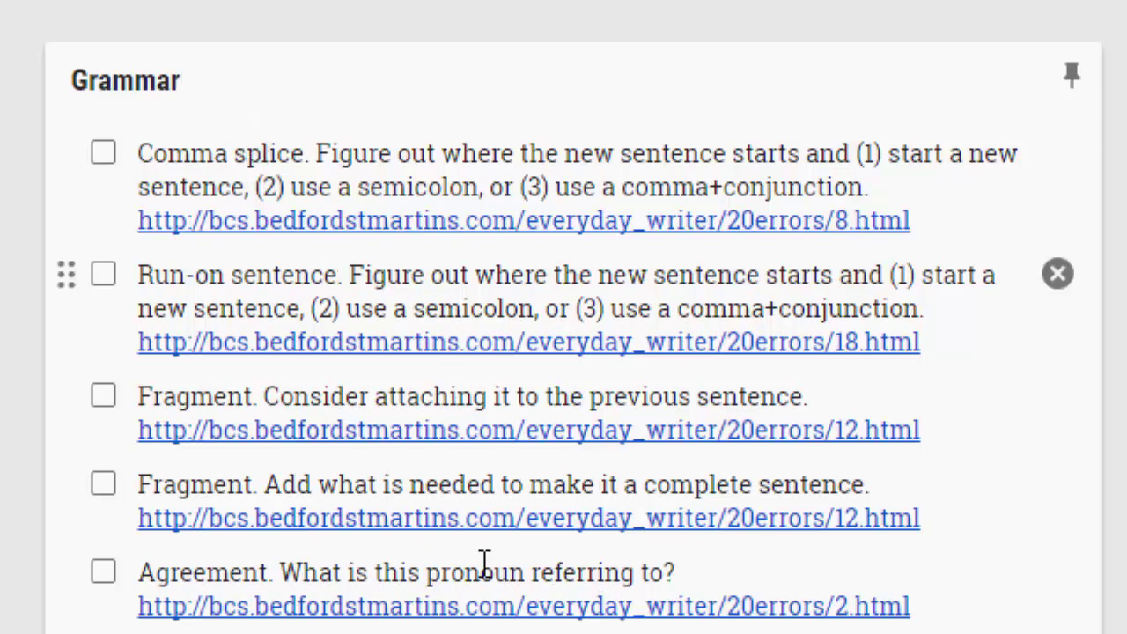
scroll(604, 576, "down", 6)
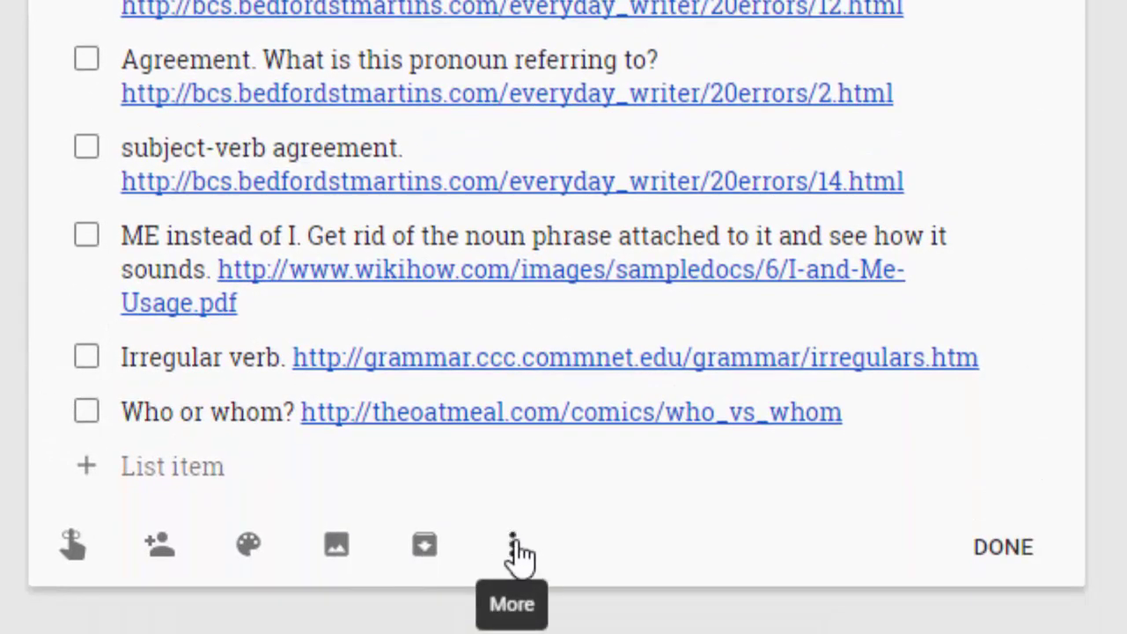
Step: Apply the 'comments' label to the Grammar checklist and close it into the notes grid
left_click(518, 551)
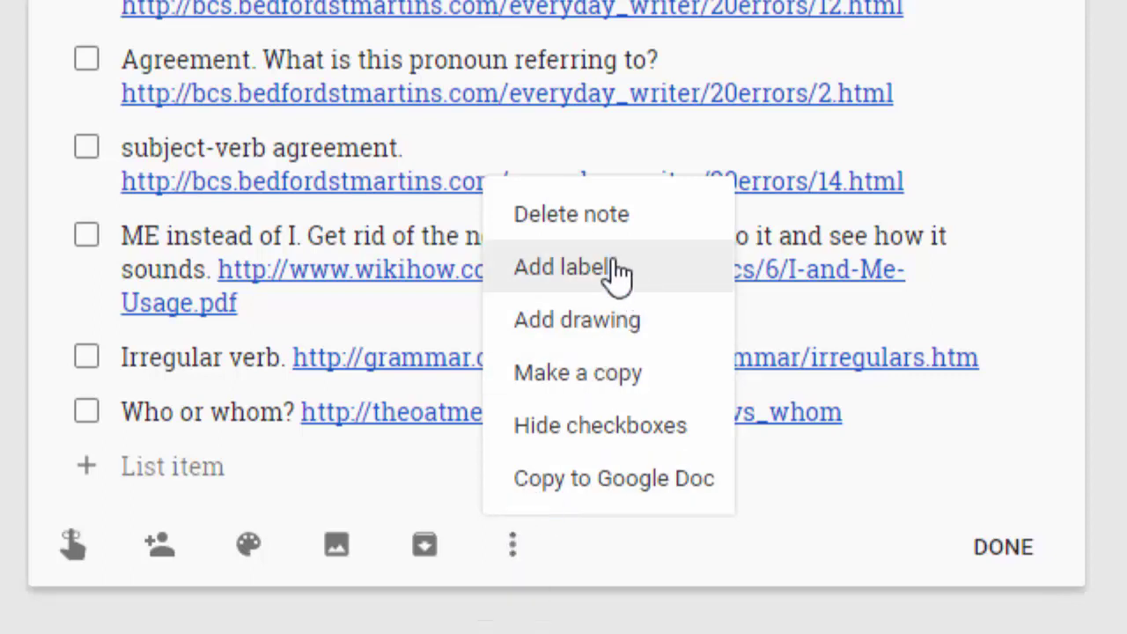
left_click(615, 273)
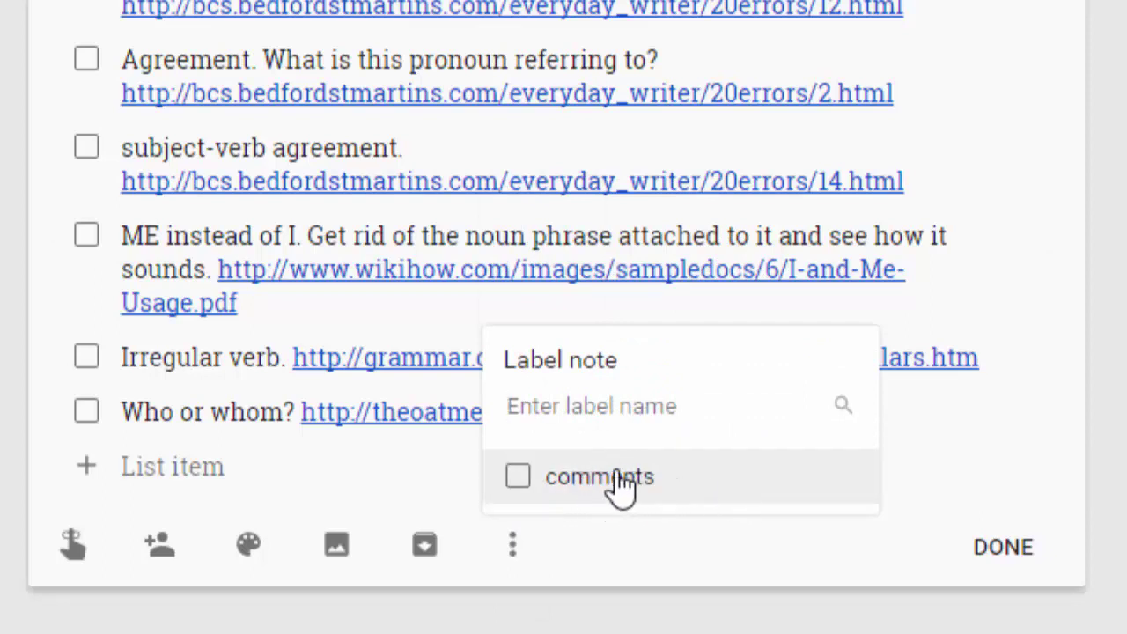
left_click(516, 484)
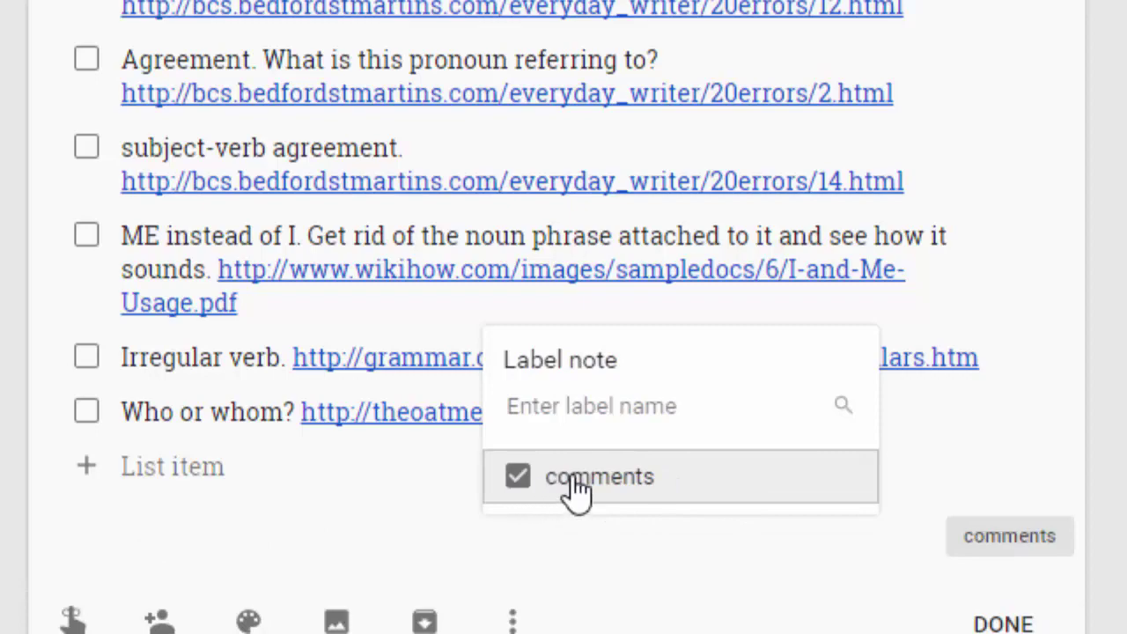
left_click(995, 618)
left_click(995, 618)
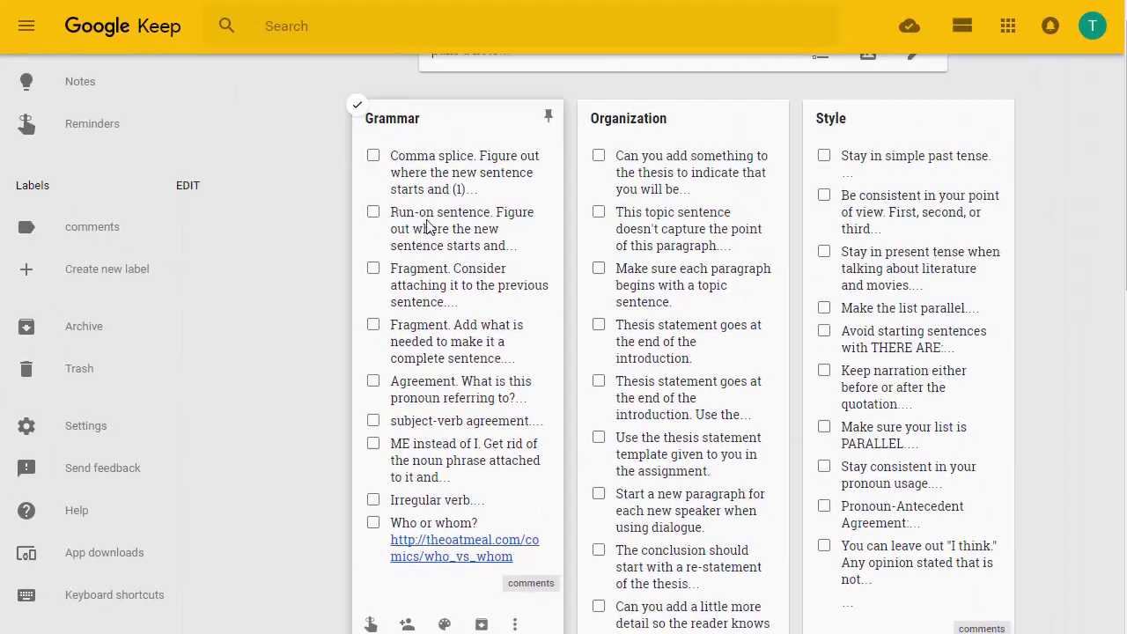
scroll(443, 305, "down", 2)
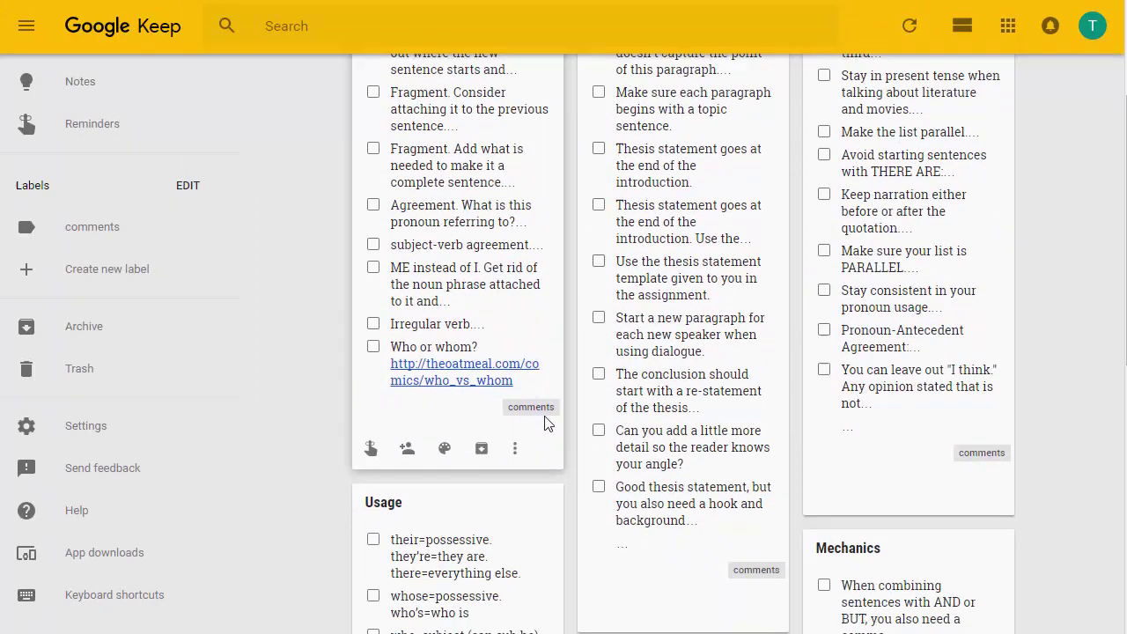
scroll(507, 361, "up", 3)
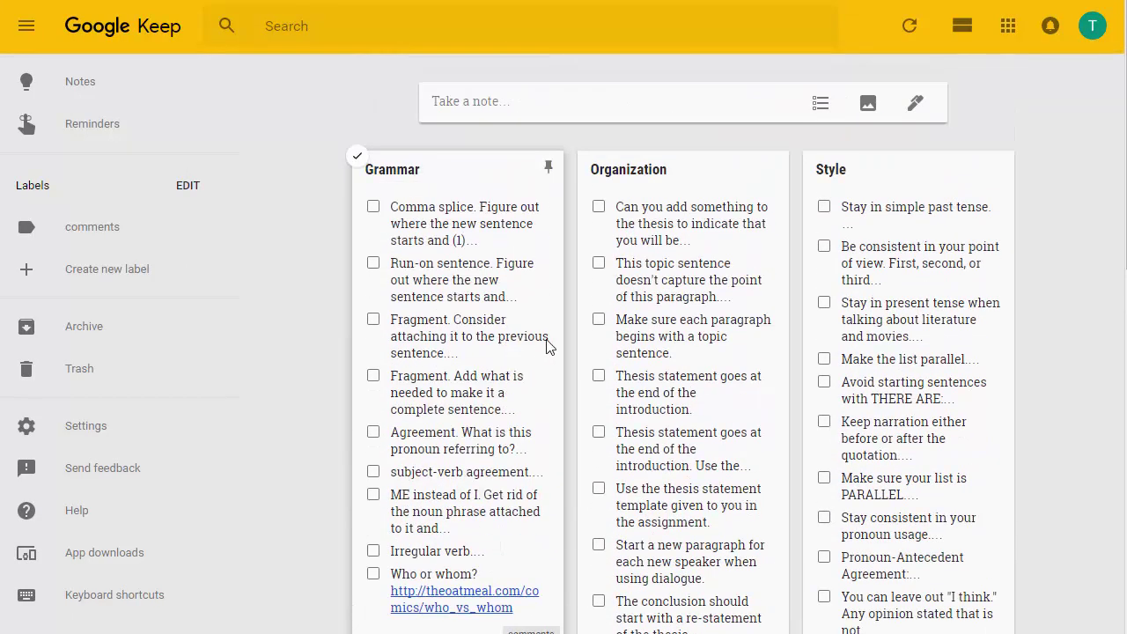
scroll(652, 345, "down", 3)
scroll(893, 302, "up", 3)
scroll(893, 302, "down", 8)
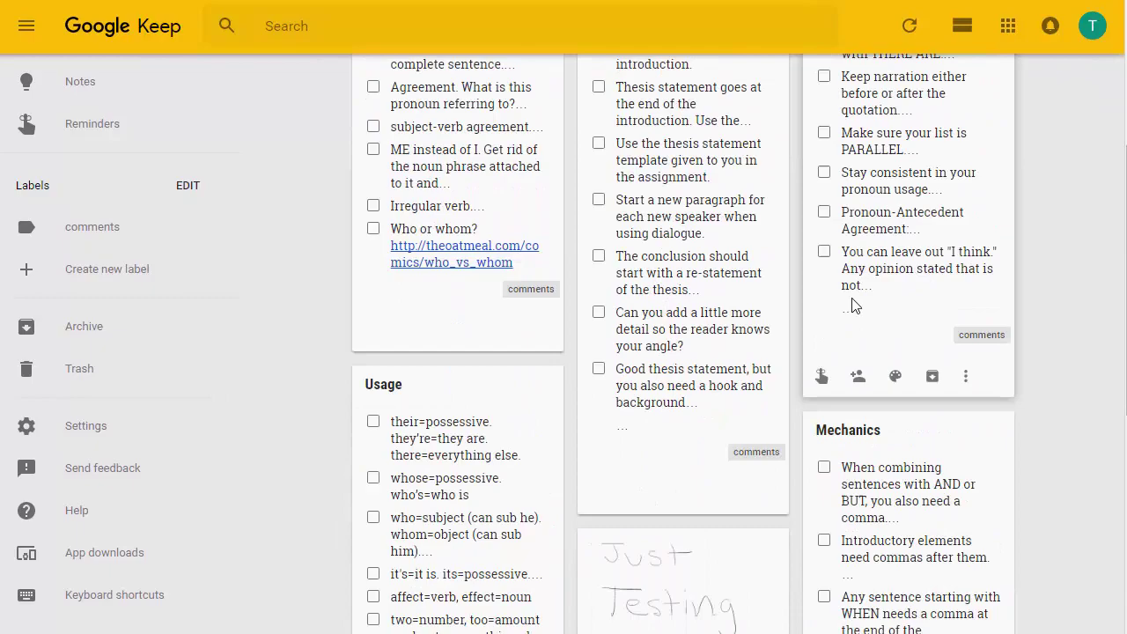
scroll(325, 251, "up", 2)
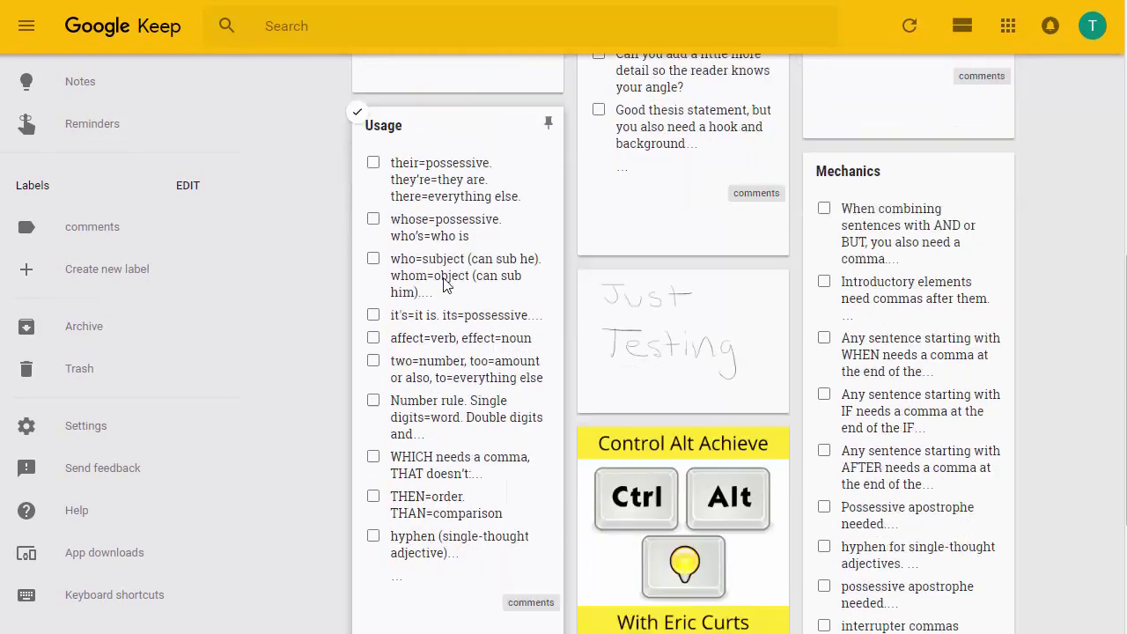
scroll(377, 289, "down", 4)
scroll(467, 296, "up", 8)
scroll(466, 297, "up", 2)
scroll(881, 352, "down", 5)
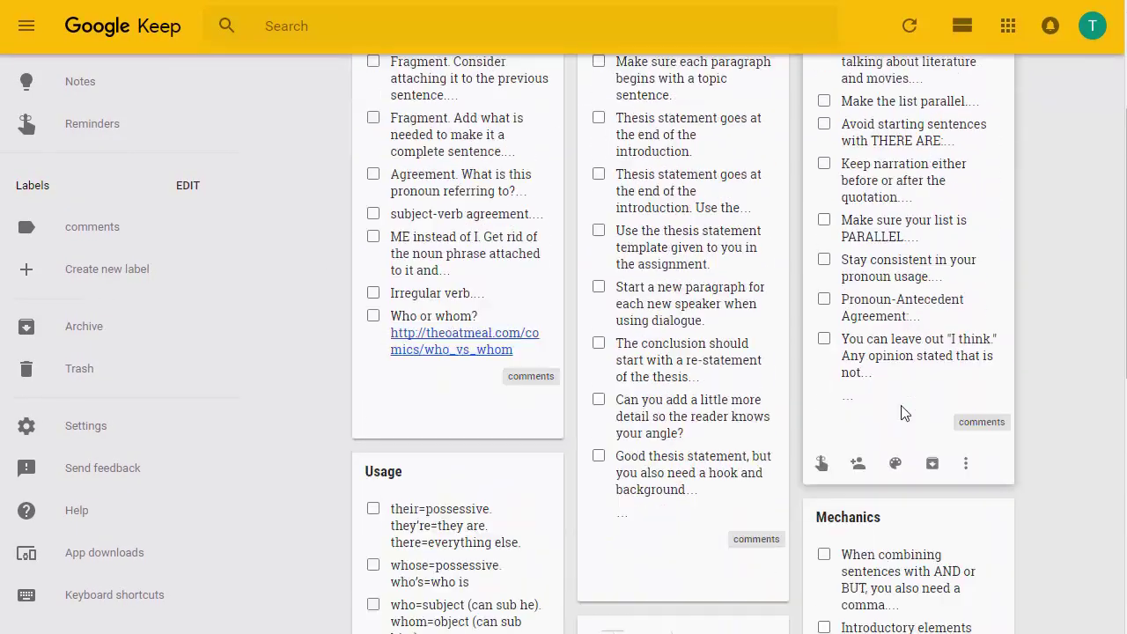
scroll(903, 412, "up", 5)
scroll(902, 412, "down", 4)
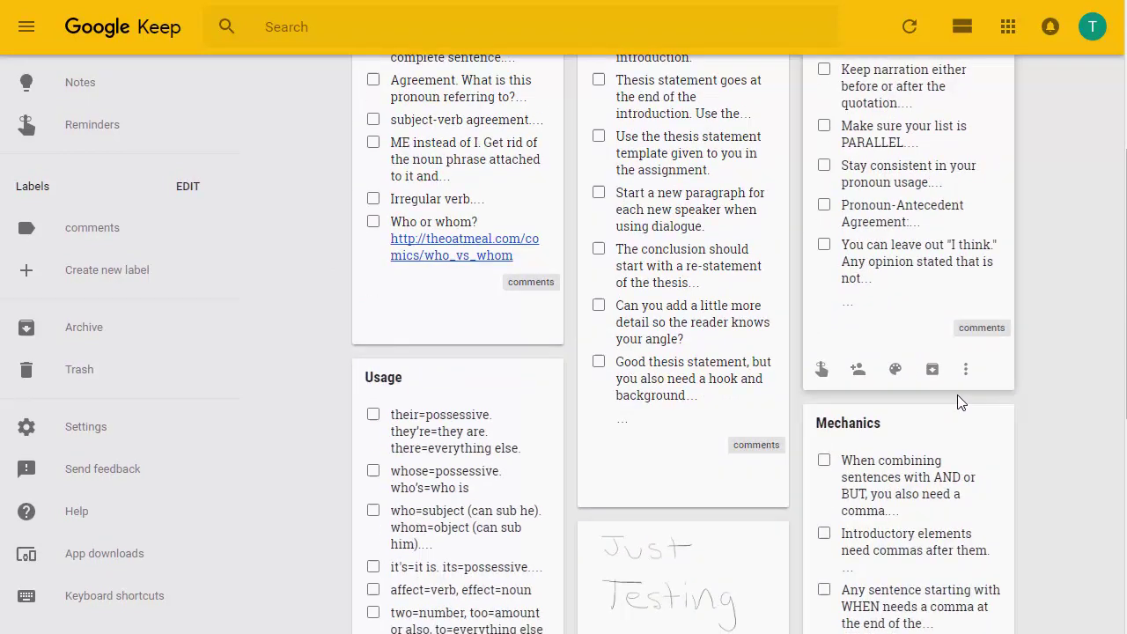
scroll(738, 375, "up", 2)
scroll(738, 376, "up", 2)
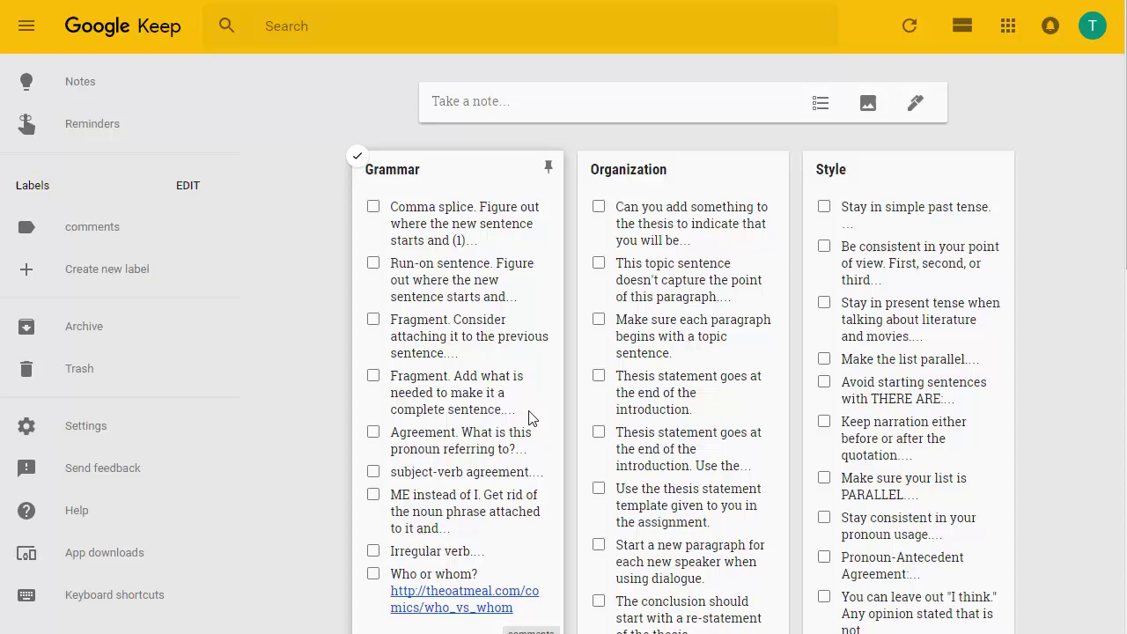
scroll(519, 412, "down", 8)
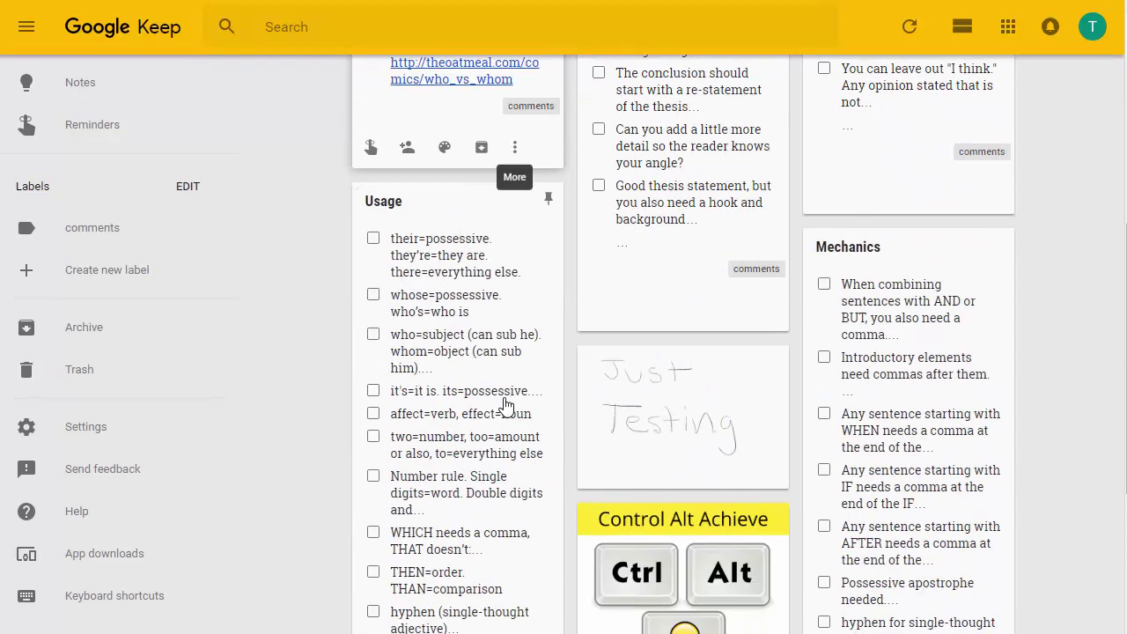
scroll(507, 405, "up", 3)
scroll(506, 403, "up", 5)
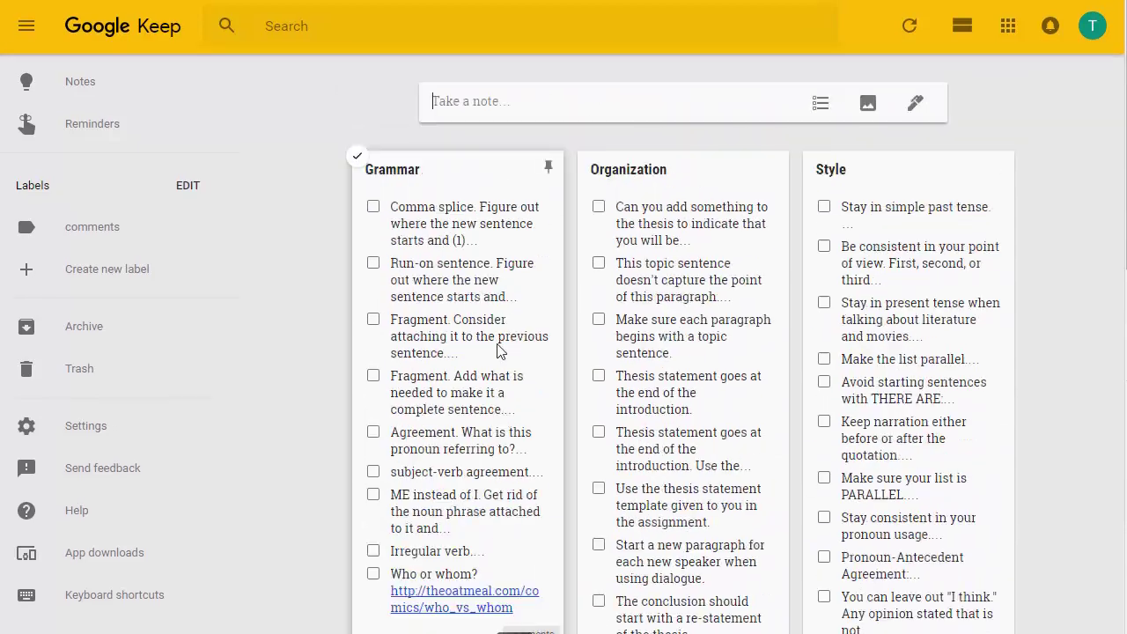
left_click(448, 180)
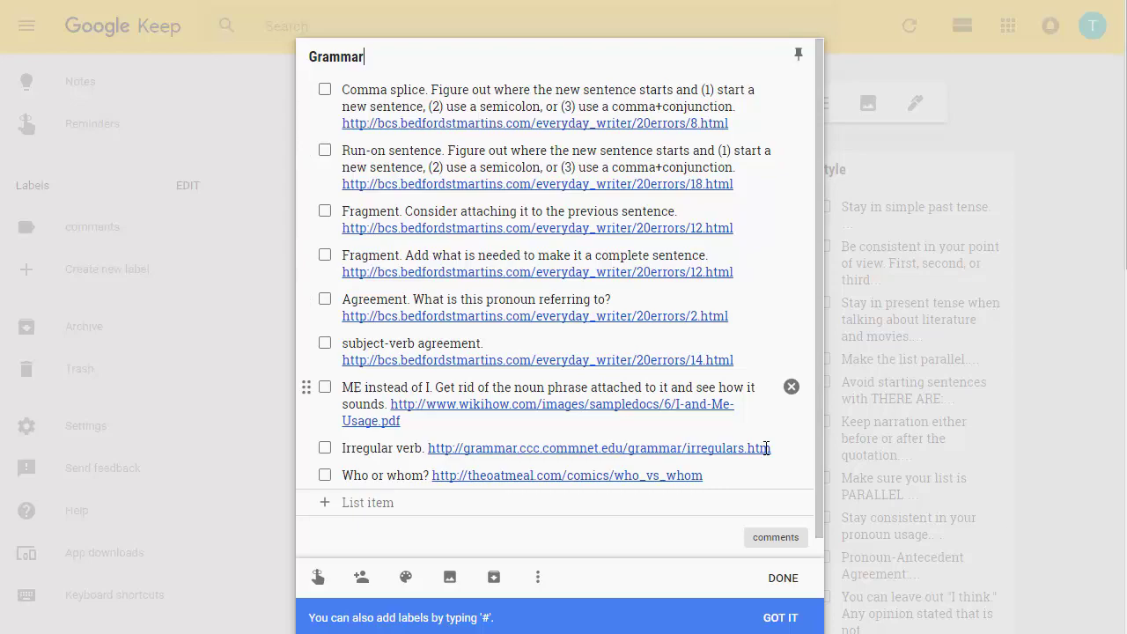
left_click(783, 576)
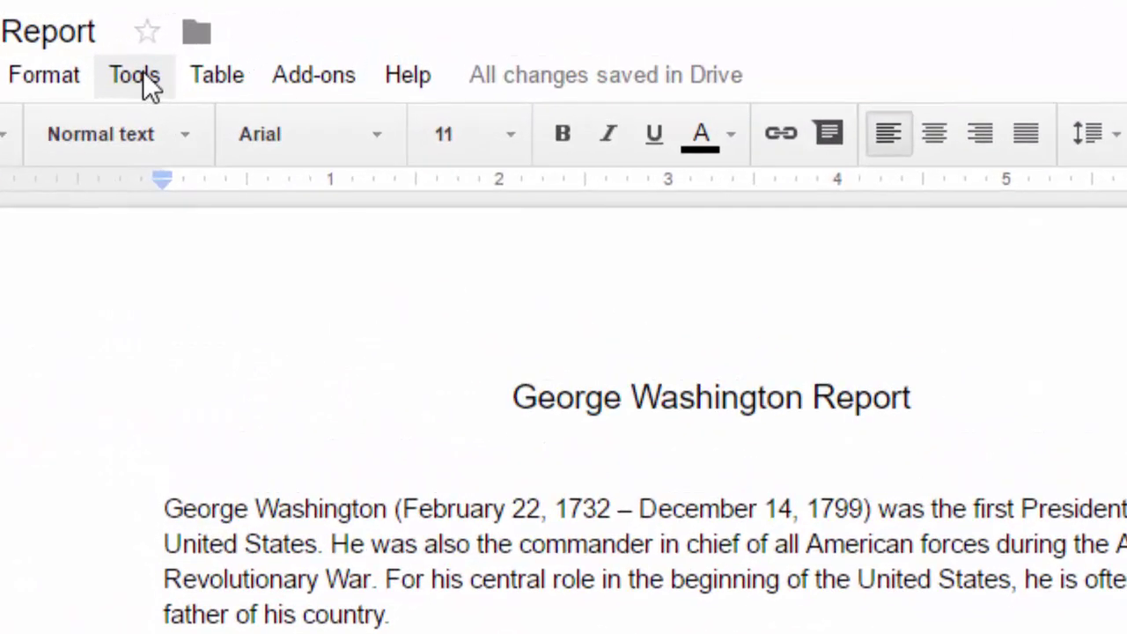
Step: Show the Notes from Keep side panel using Tools > Keep notepad
left_click(259, 37)
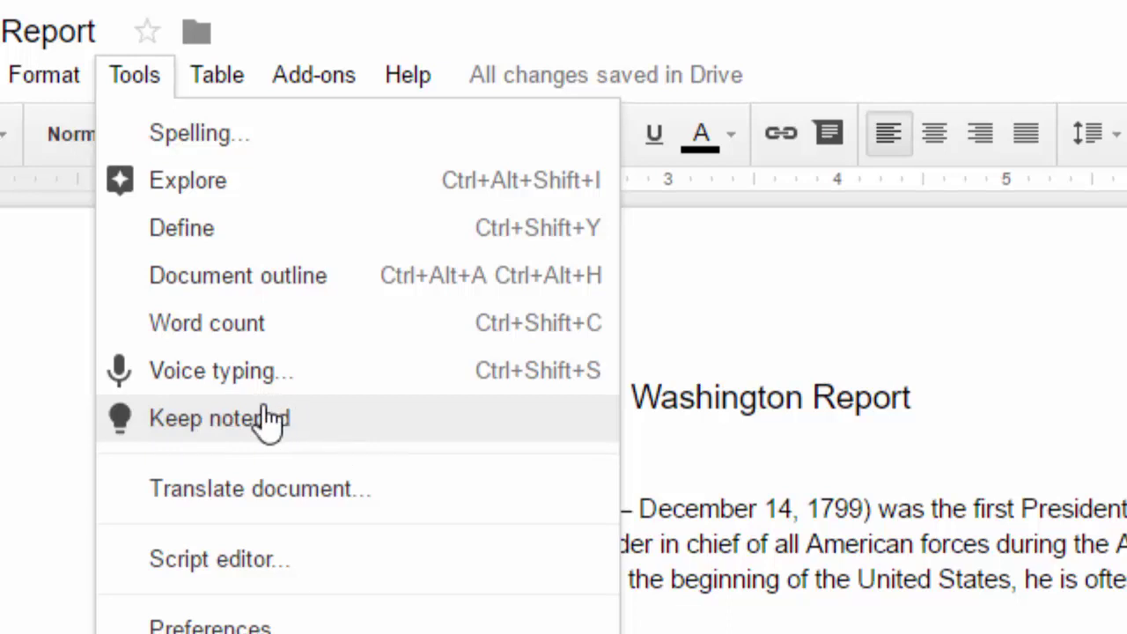
left_click(311, 421)
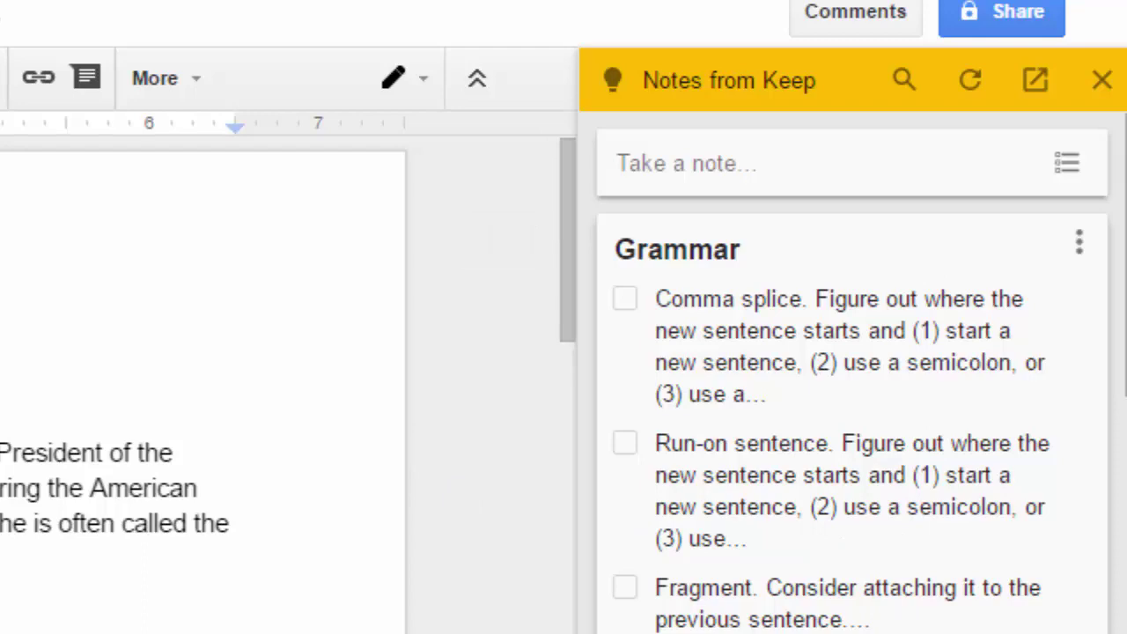
Step: Scroll through the notes listed in the Notes from Keep panel
scroll(881, 542, "down", 15)
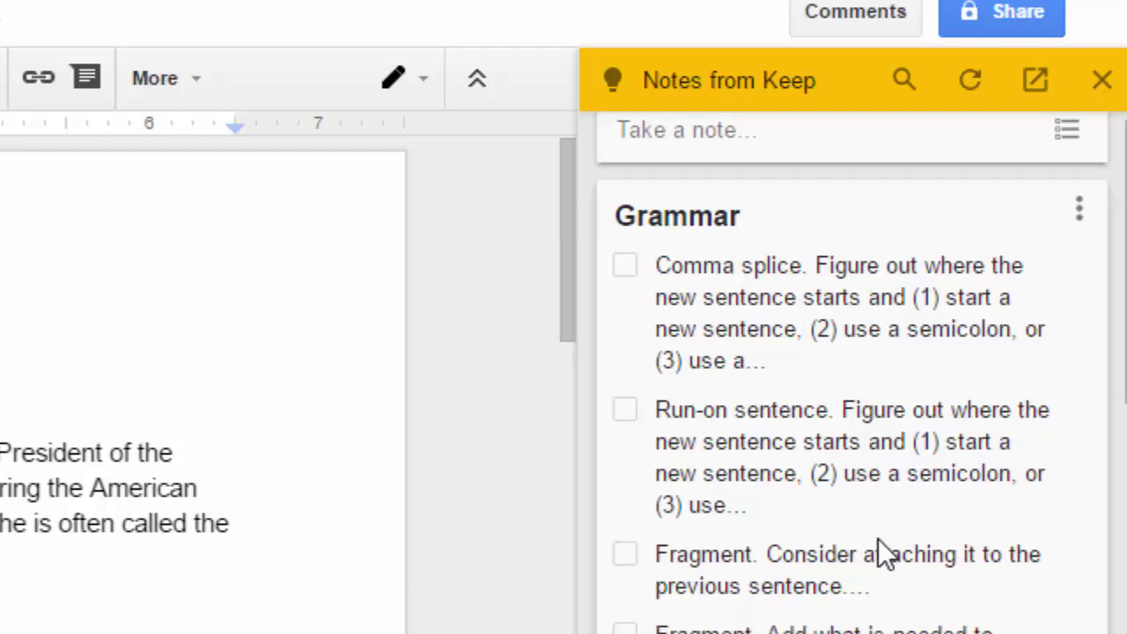
scroll(876, 533, "down", 4)
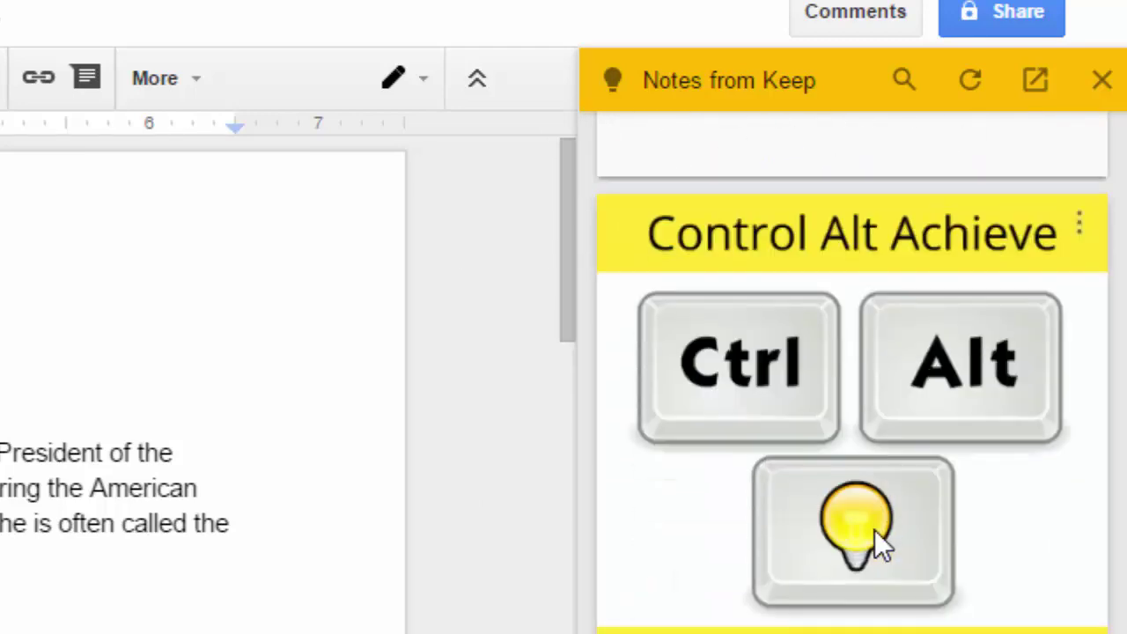
scroll(813, 388, "up", 10)
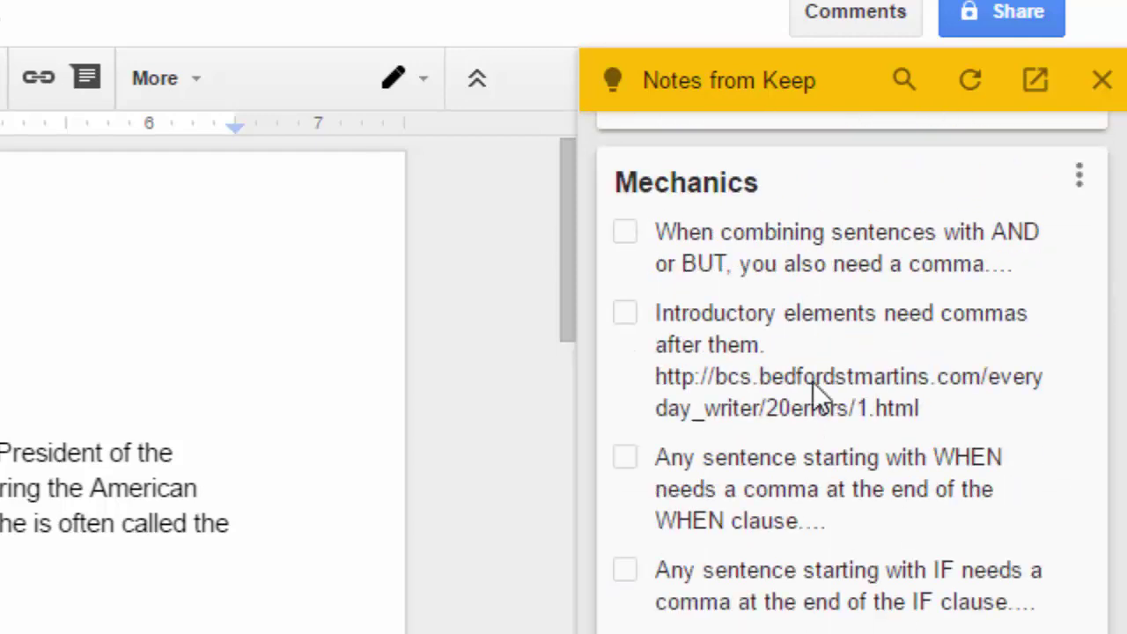
scroll(860, 378, "down", 10)
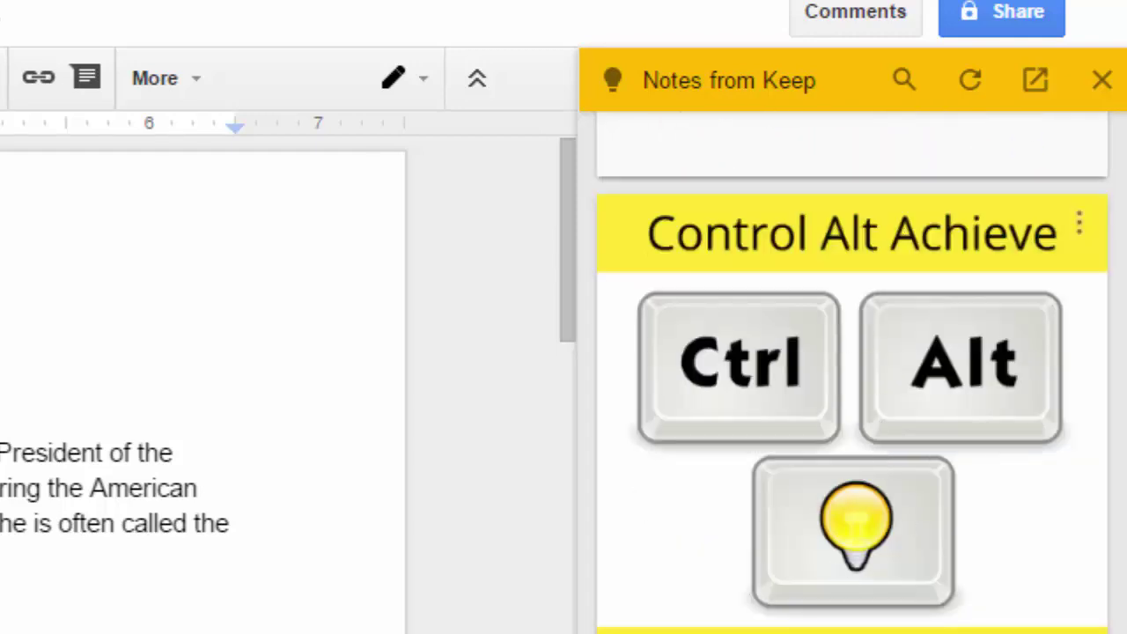
scroll(852, 372, "up", 15)
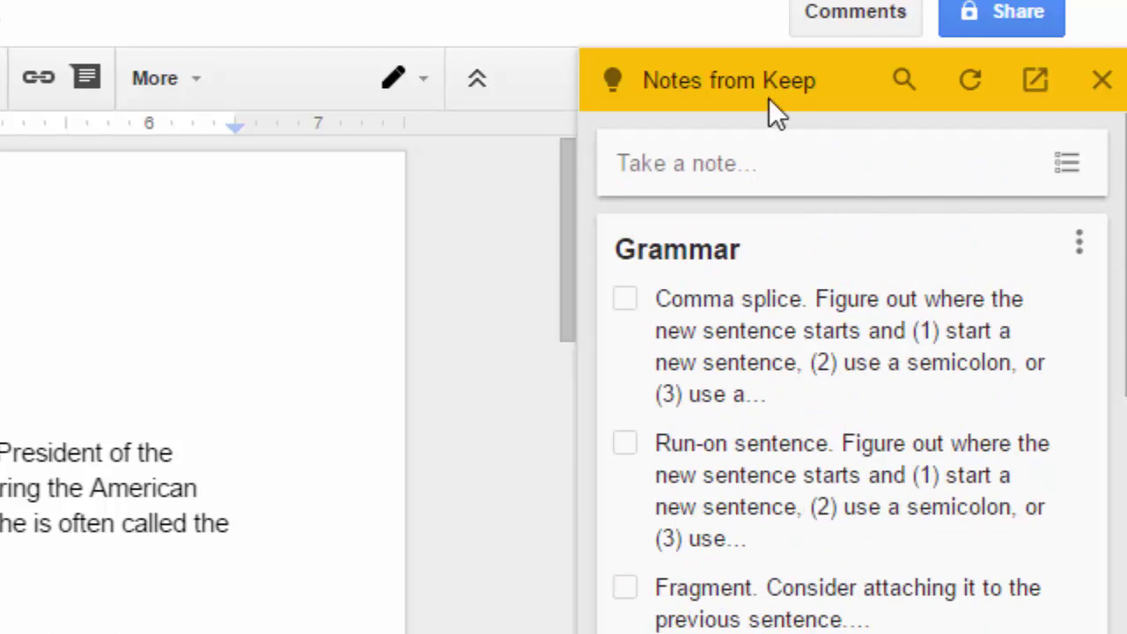
Step: Search the Keep panel for 'comments' and browse the matching Grammar, Usage and Organization notes
left_click(907, 84)
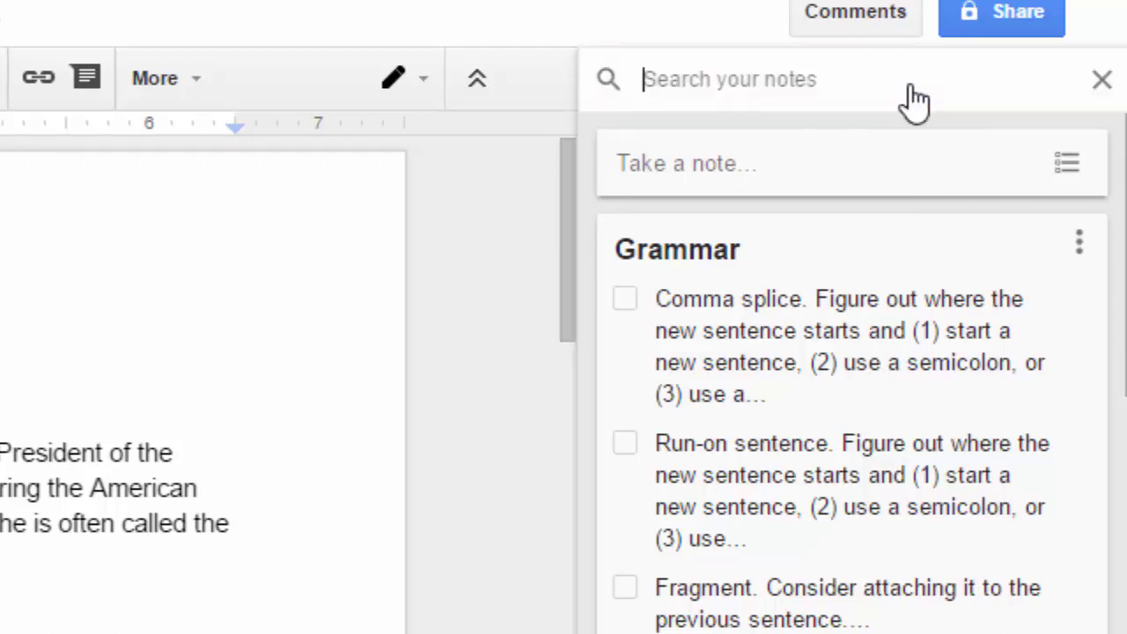
type("com")
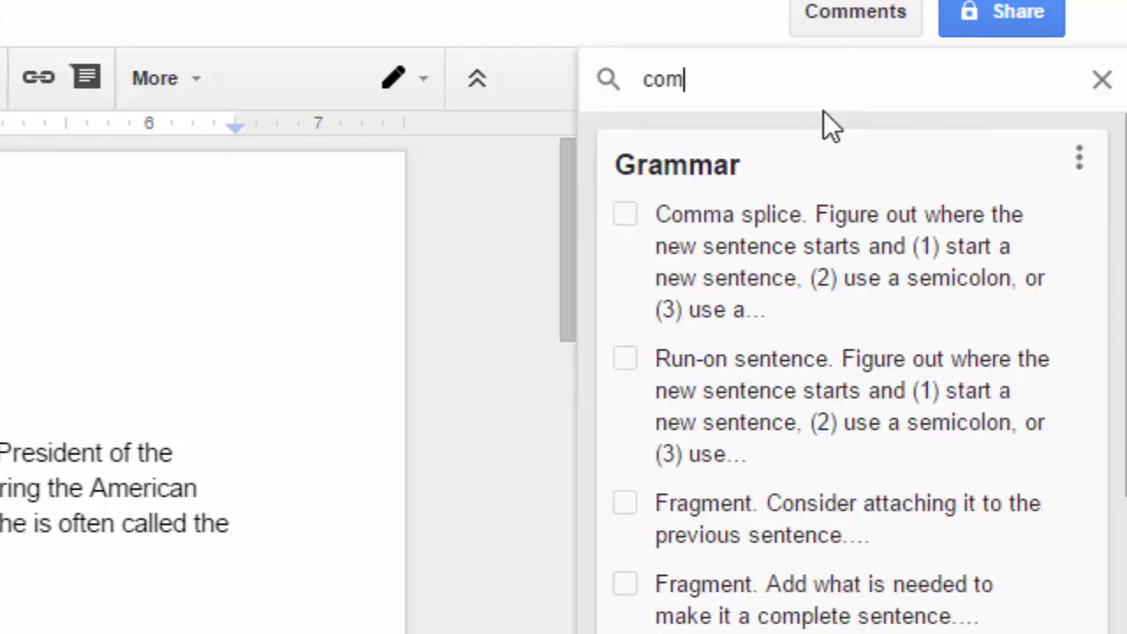
type("ments")
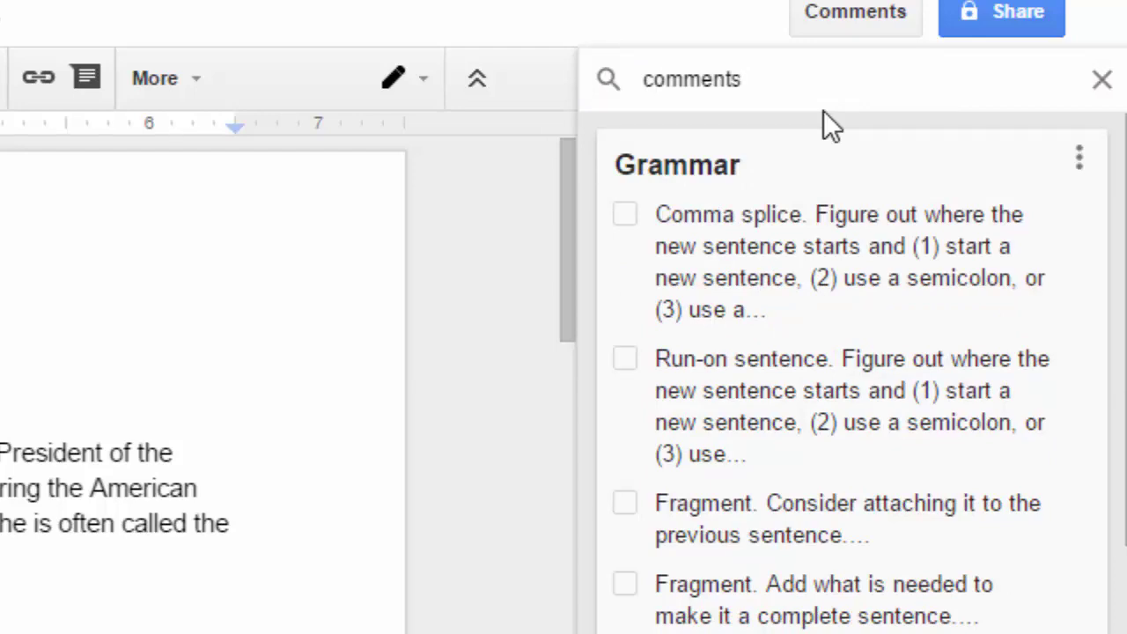
scroll(882, 304, "down", 10)
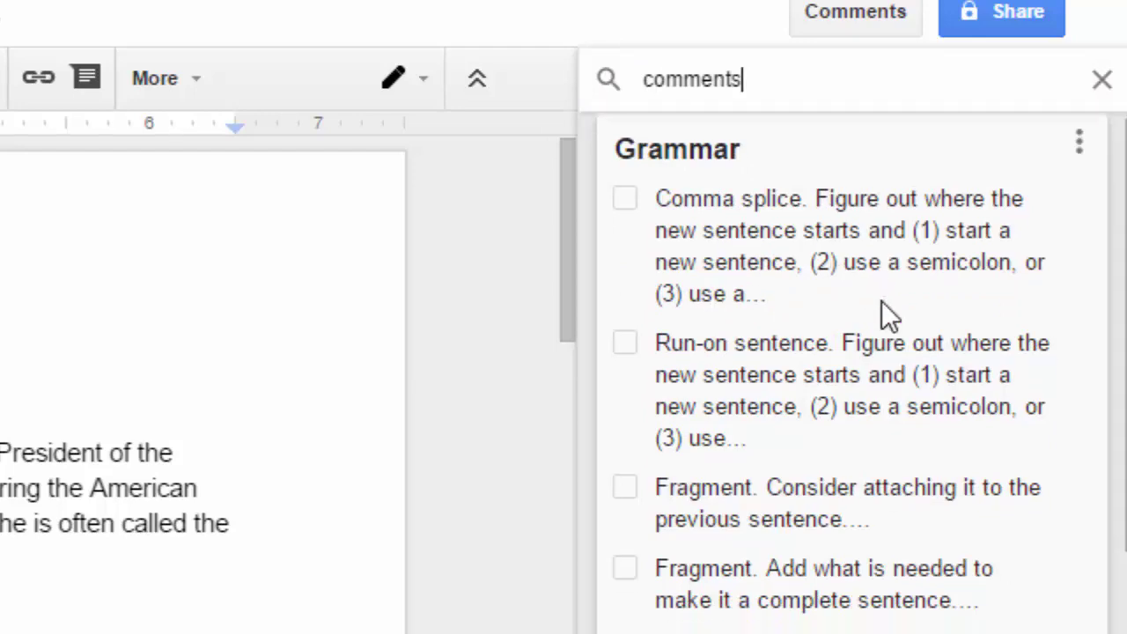
scroll(883, 302, "down", 5)
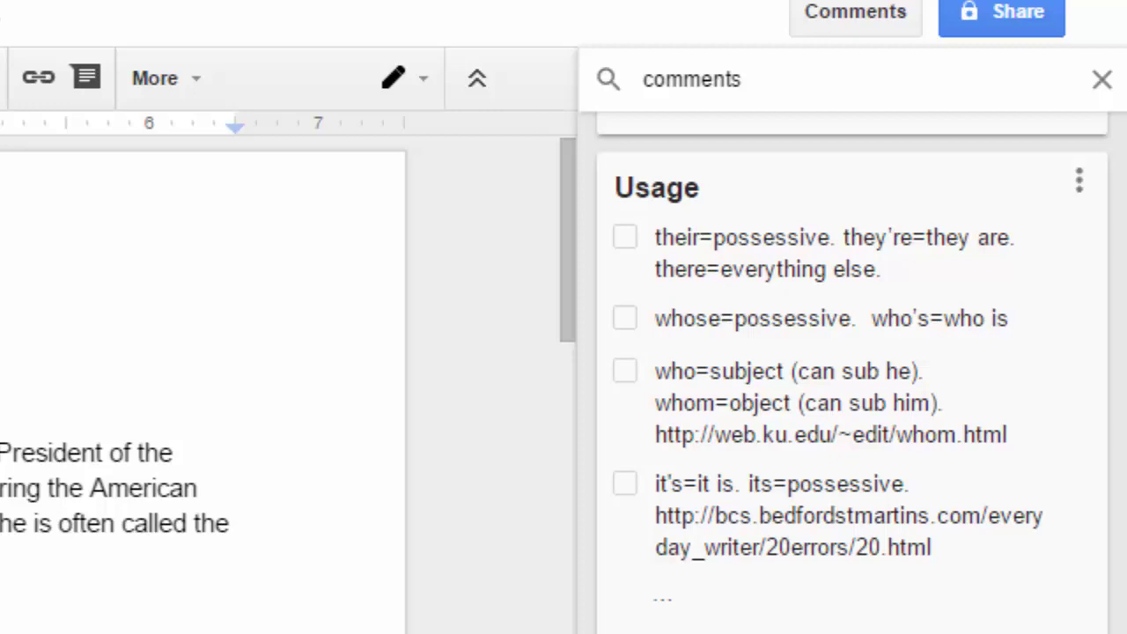
scroll(869, 546, "up", 15)
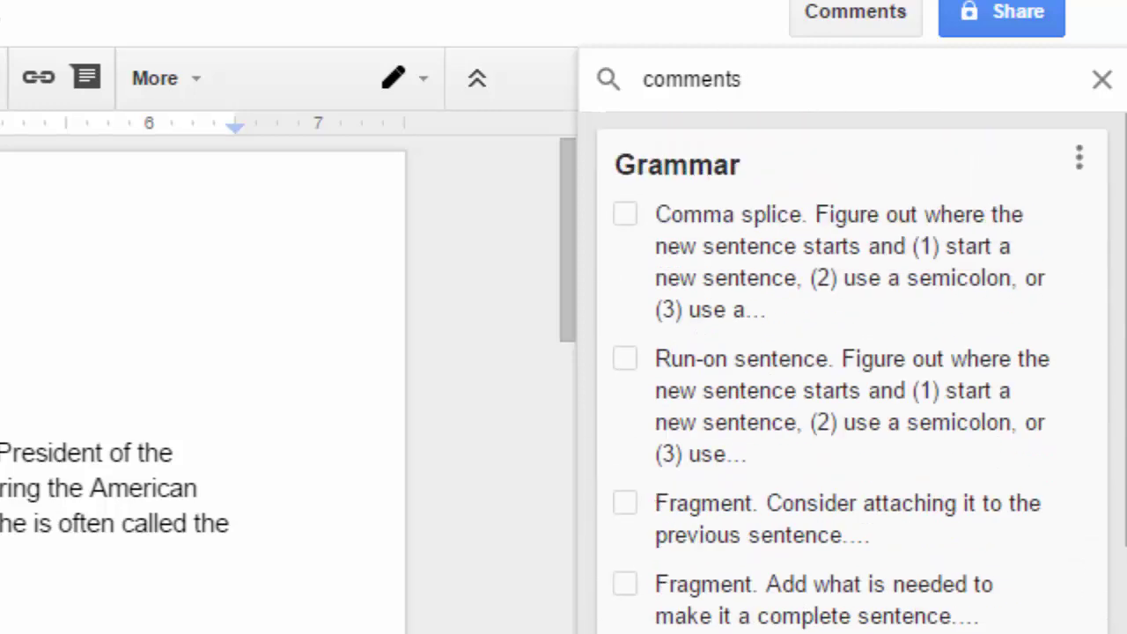
scroll(870, 547, "down", 15)
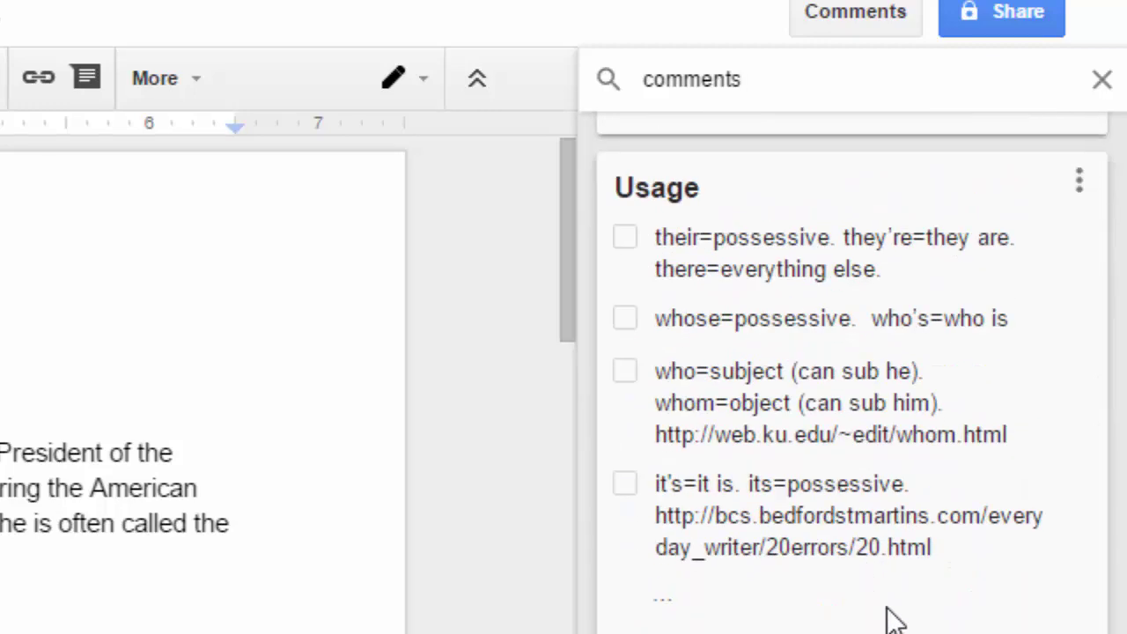
scroll(887, 619, "up", 5)
scroll(888, 614, "up", 8)
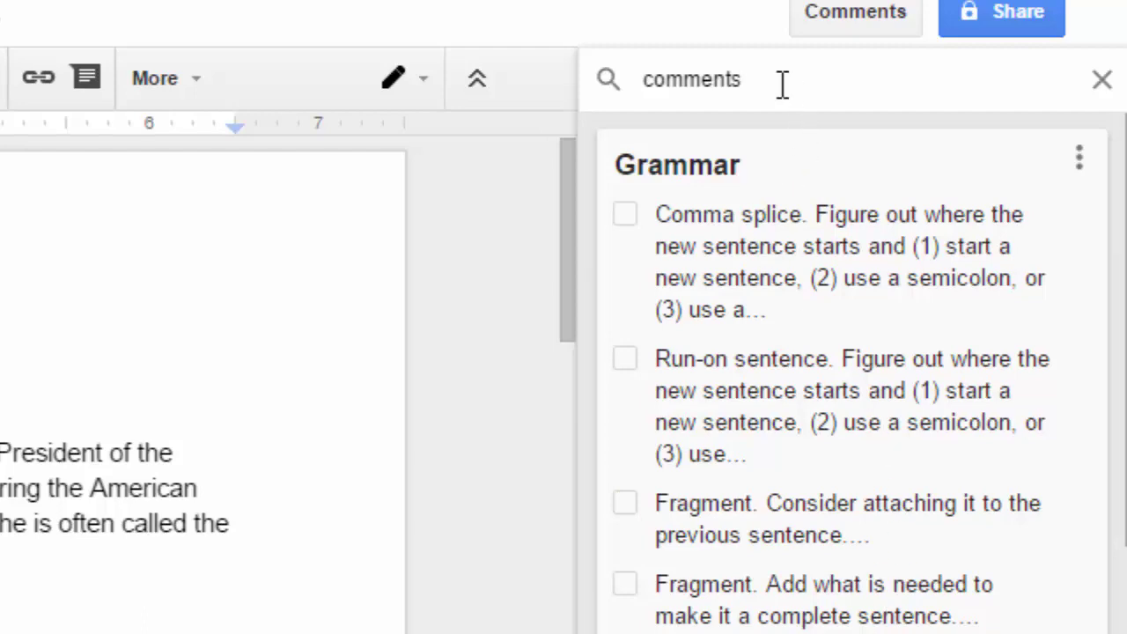
scroll(861, 239, "down", 8)
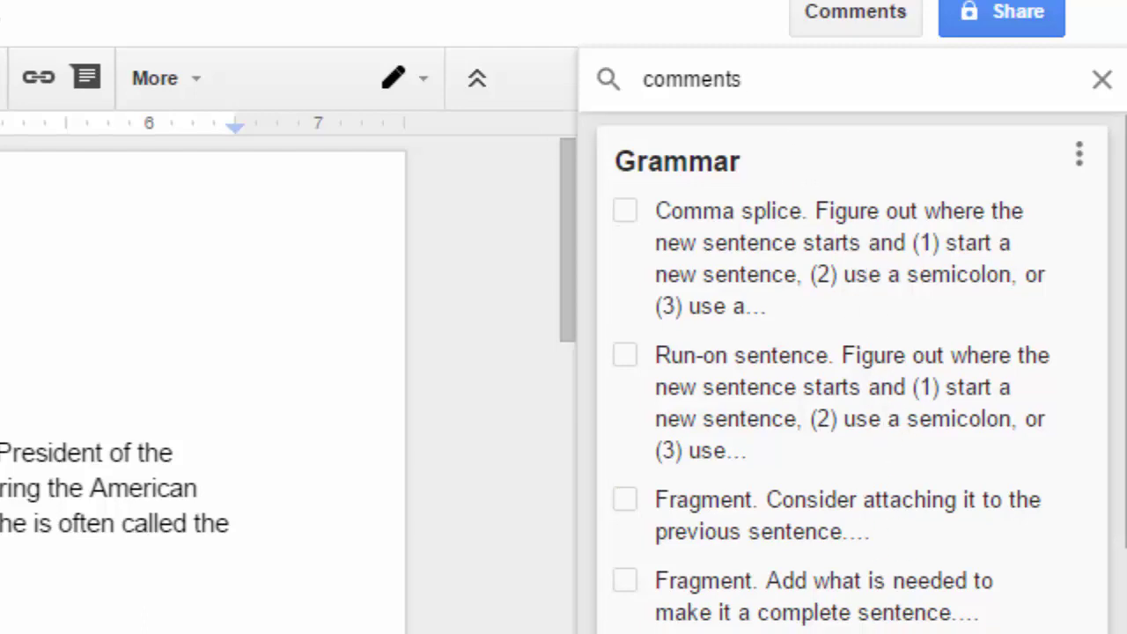
scroll(852, 369, "down", 5)
scroll(853, 370, "up", 12)
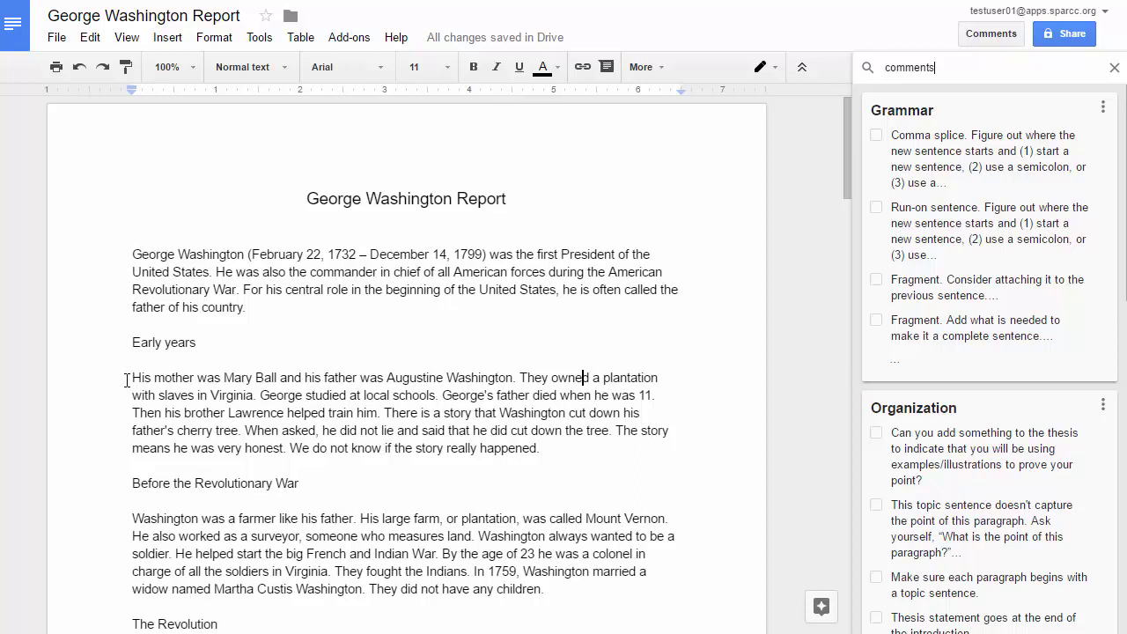
Step: Select 'His mother was Mary Ball and his father was Augustine Washington.' and add a comment
left_click_drag(133, 379, 522, 383)
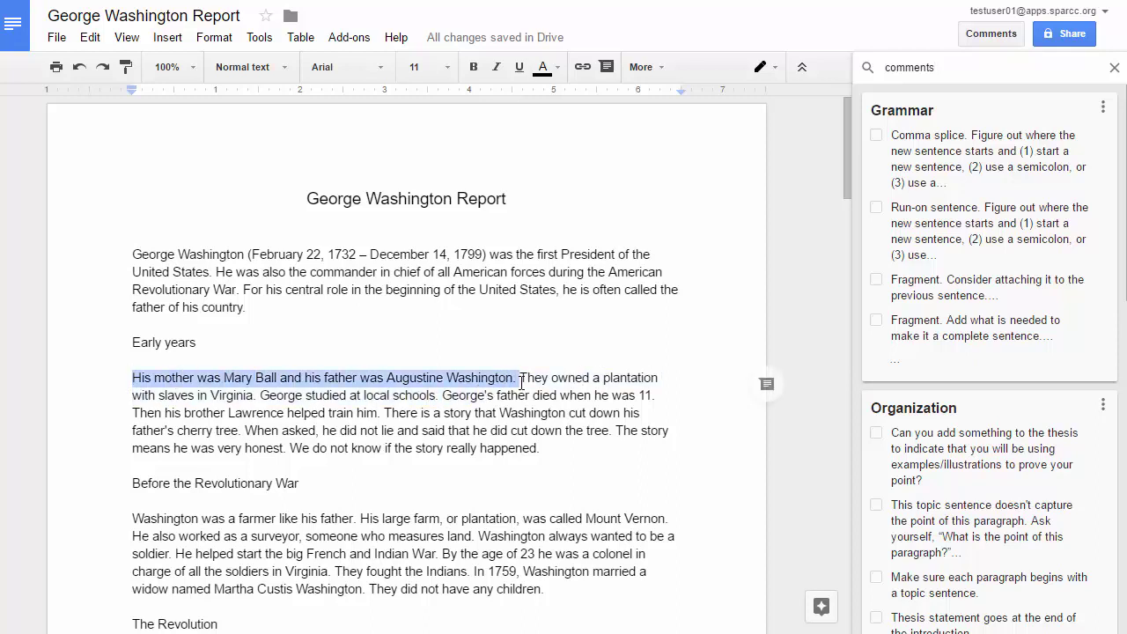
left_click(768, 387)
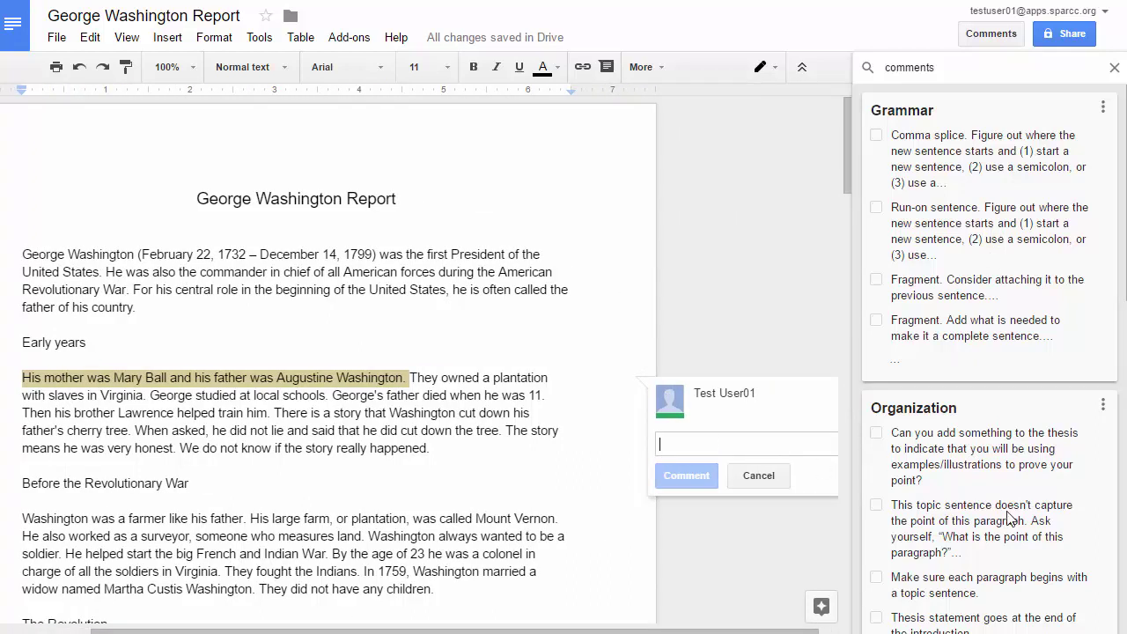
scroll(1019, 386, "down", 3)
scroll(1019, 386, "down", 7)
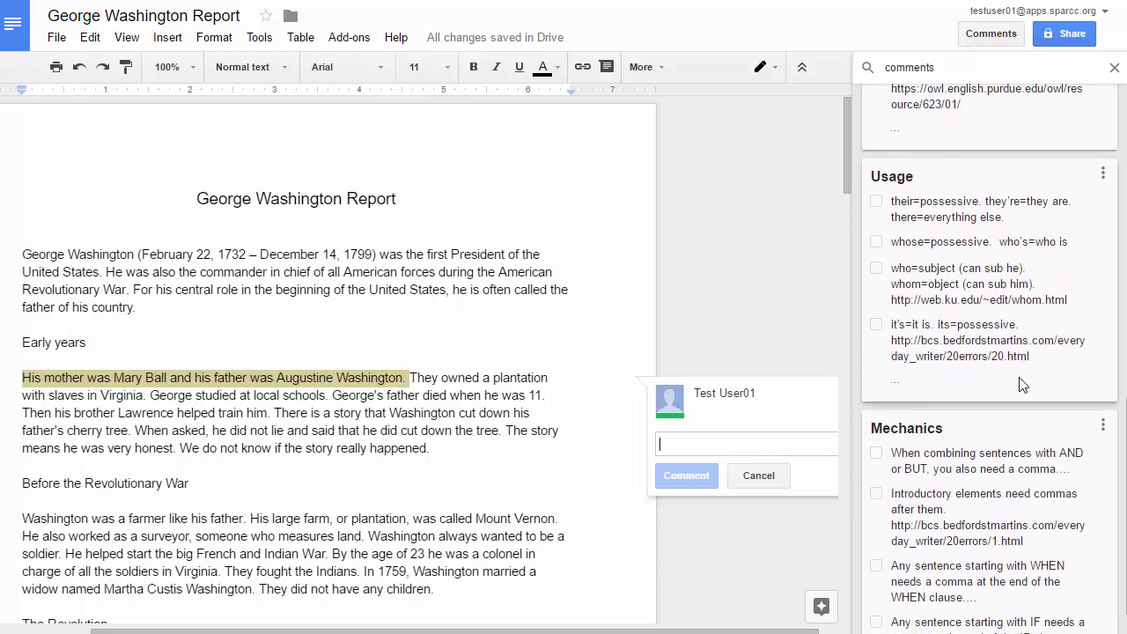
scroll(1029, 388, "up", 5)
scroll(1029, 388, "up", 5)
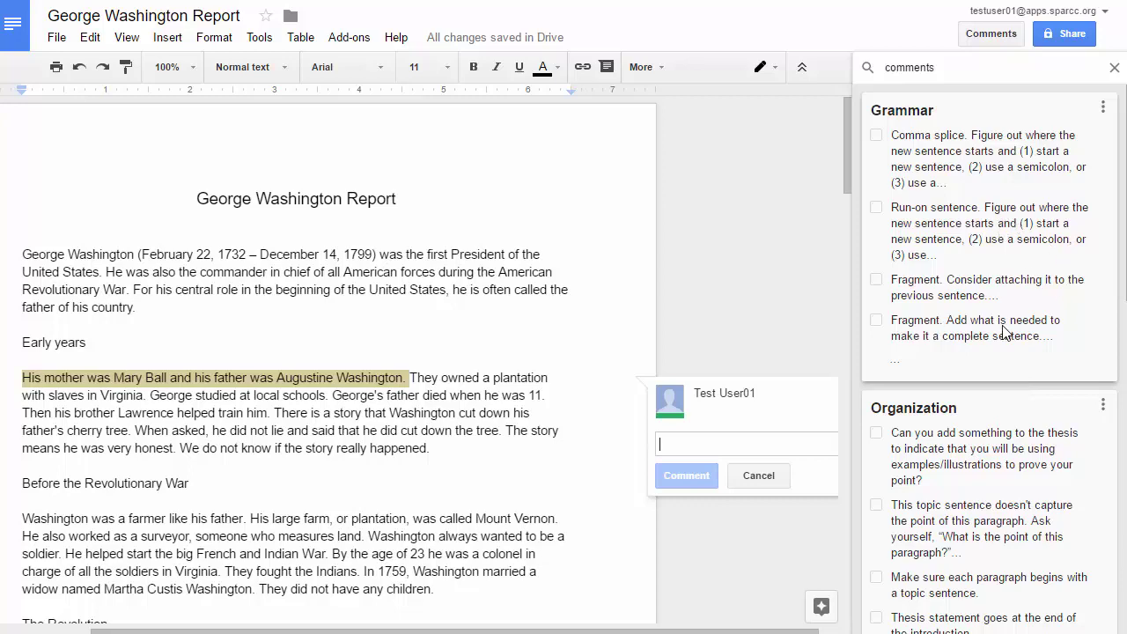
scroll(1004, 331, "down", 6)
scroll(993, 379, "up", 4)
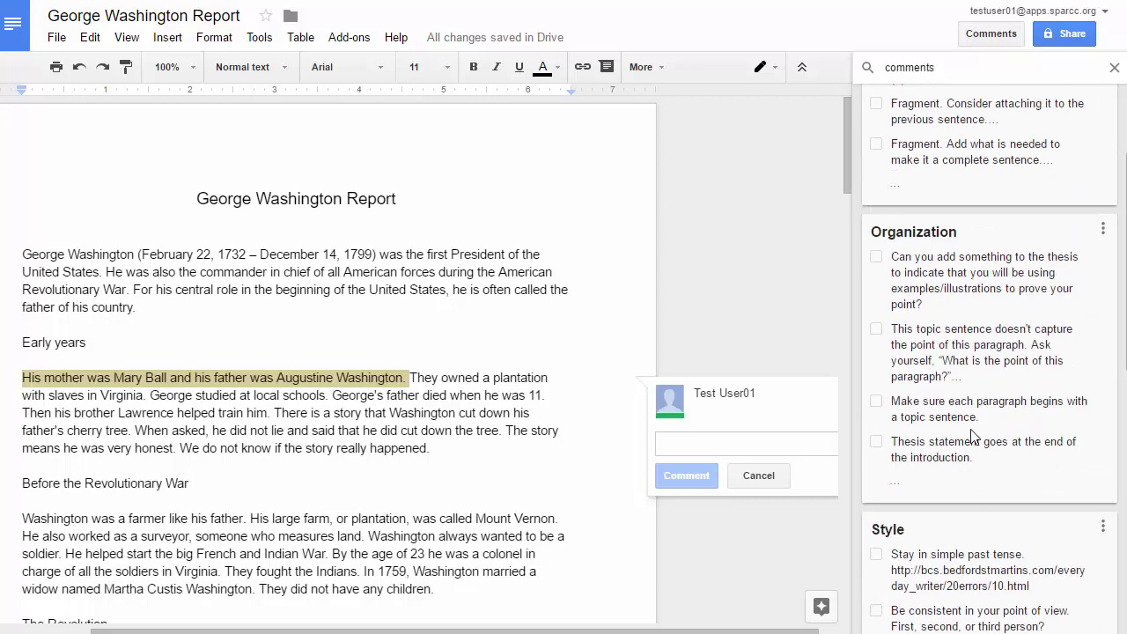
scroll(977, 423, "up", 2)
Step: Expand the Grammar note in the Keep panel and copy the Comma splice feedback
left_click(1012, 109)
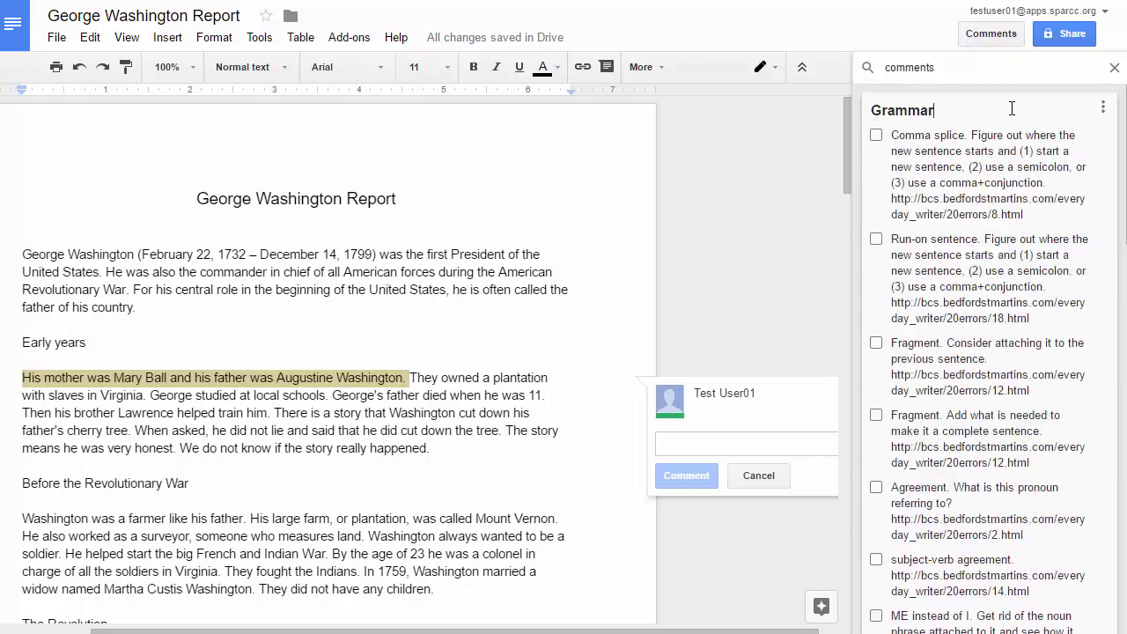
scroll(990, 274, "down", 6)
scroll(990, 274, "up", 5)
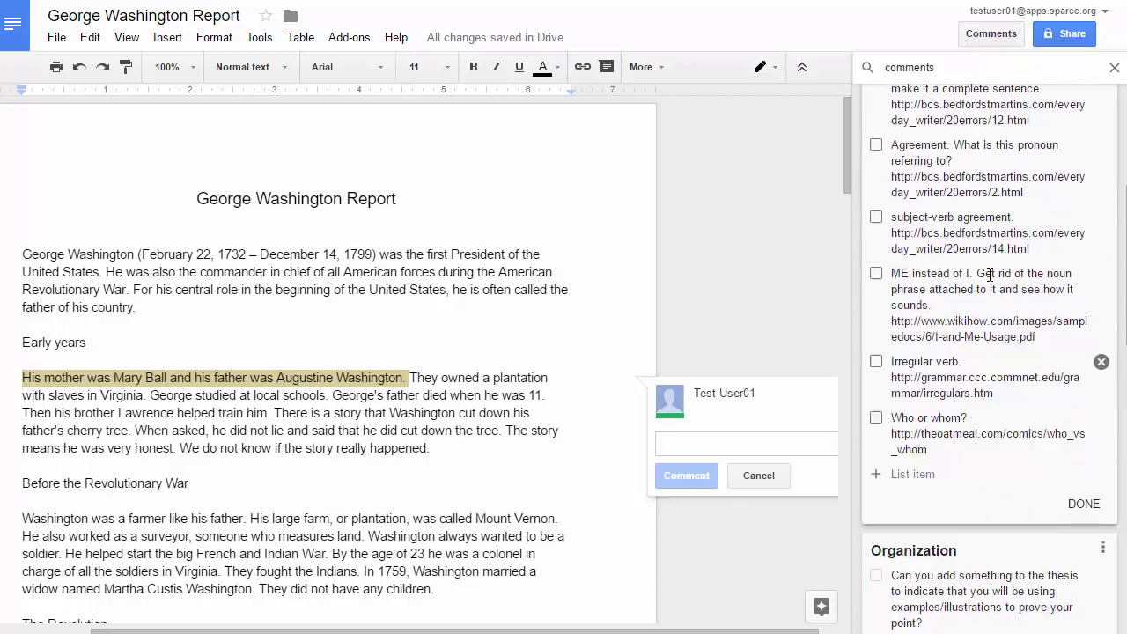
scroll(987, 322, "down", 4)
scroll(987, 322, "down", 3)
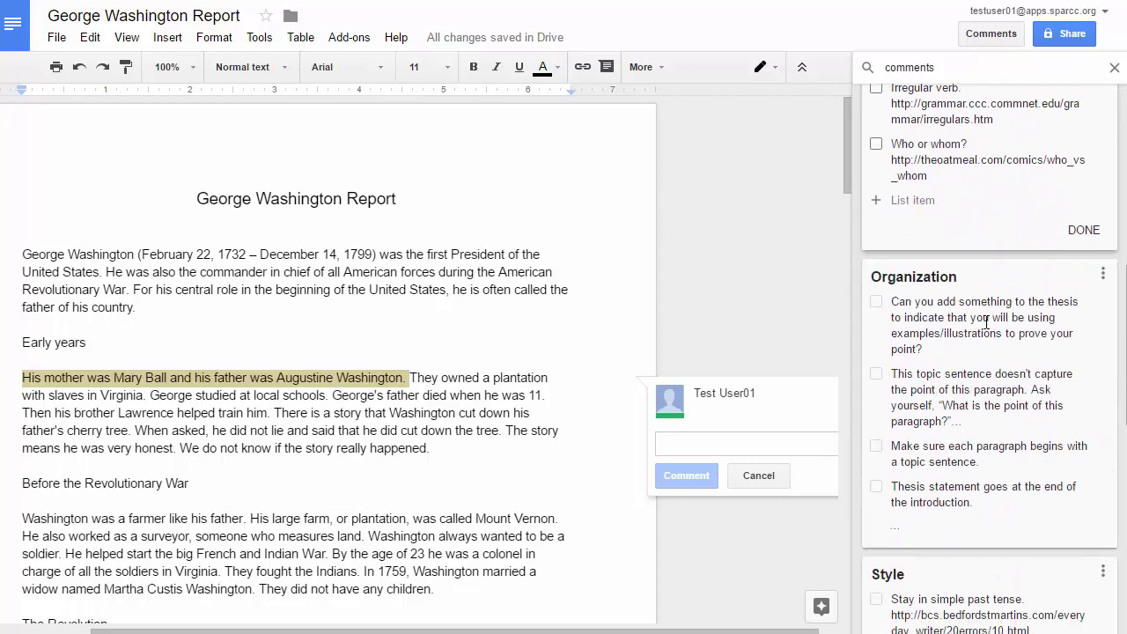
scroll(977, 355, "up", 7)
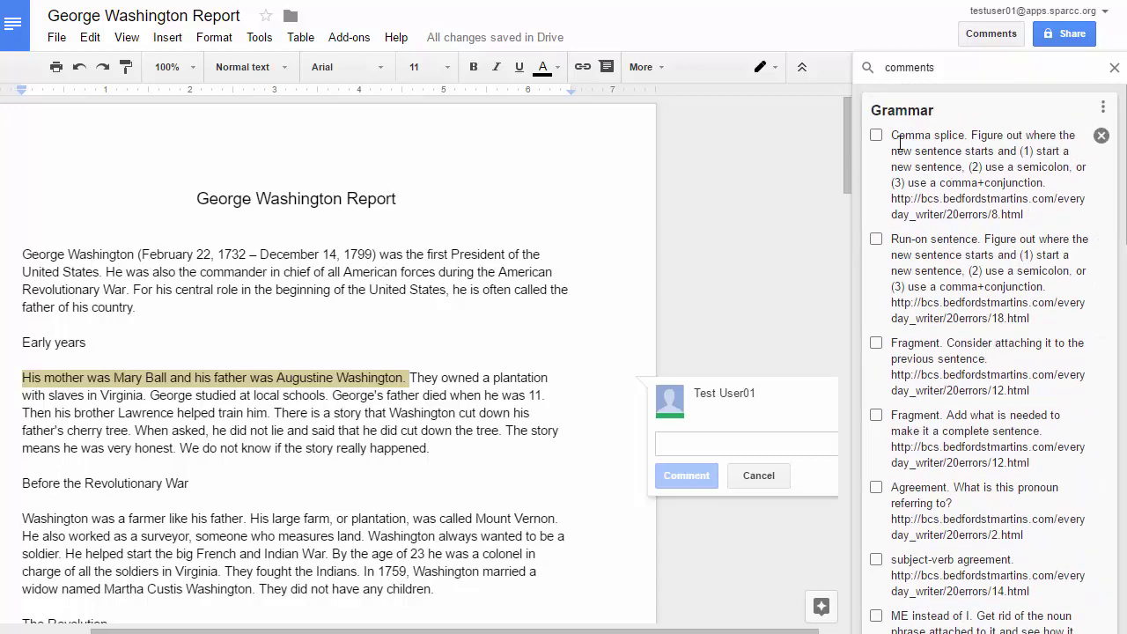
left_click_drag(893, 136, 1033, 213)
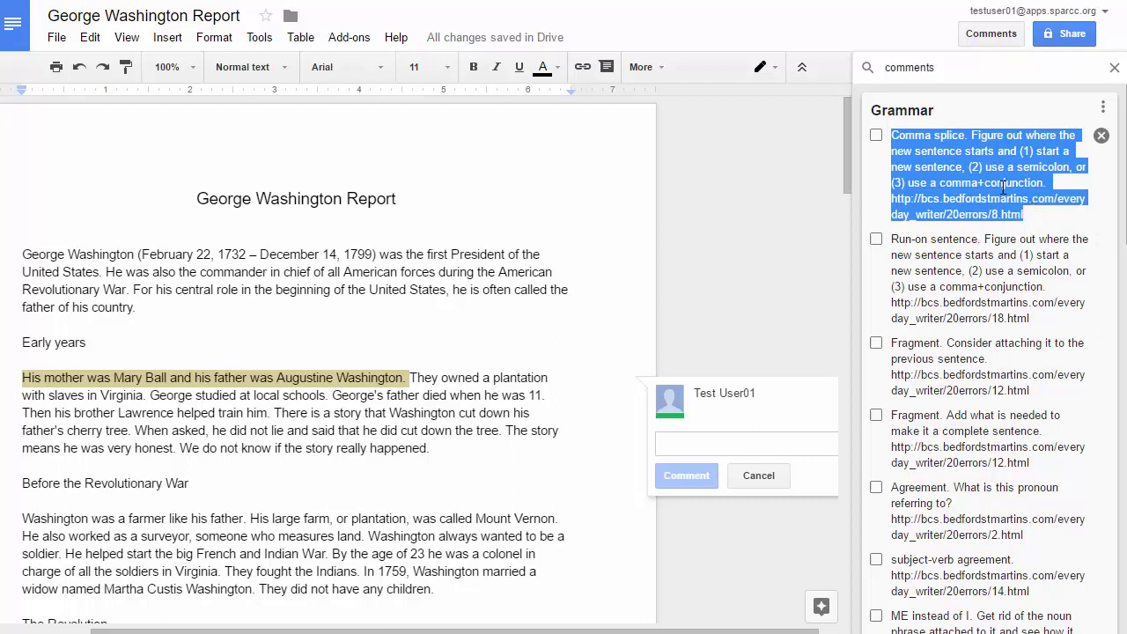
right_click(946, 162)
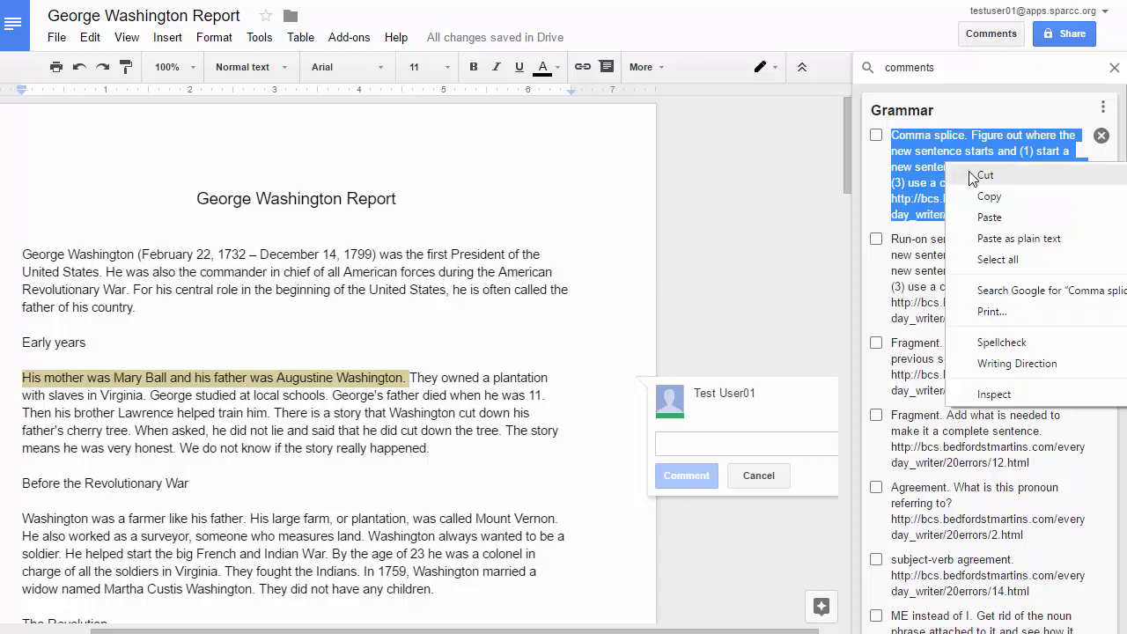
left_click(984, 196)
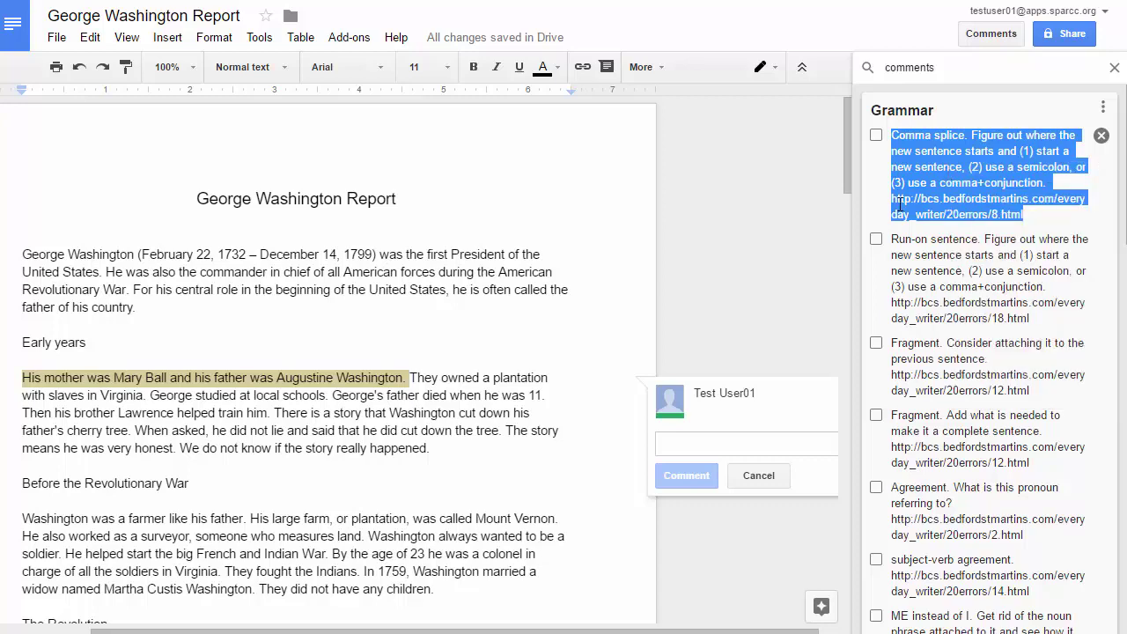
Step: Paste the Comma splice feedback into the new comment and post it
left_click(685, 448)
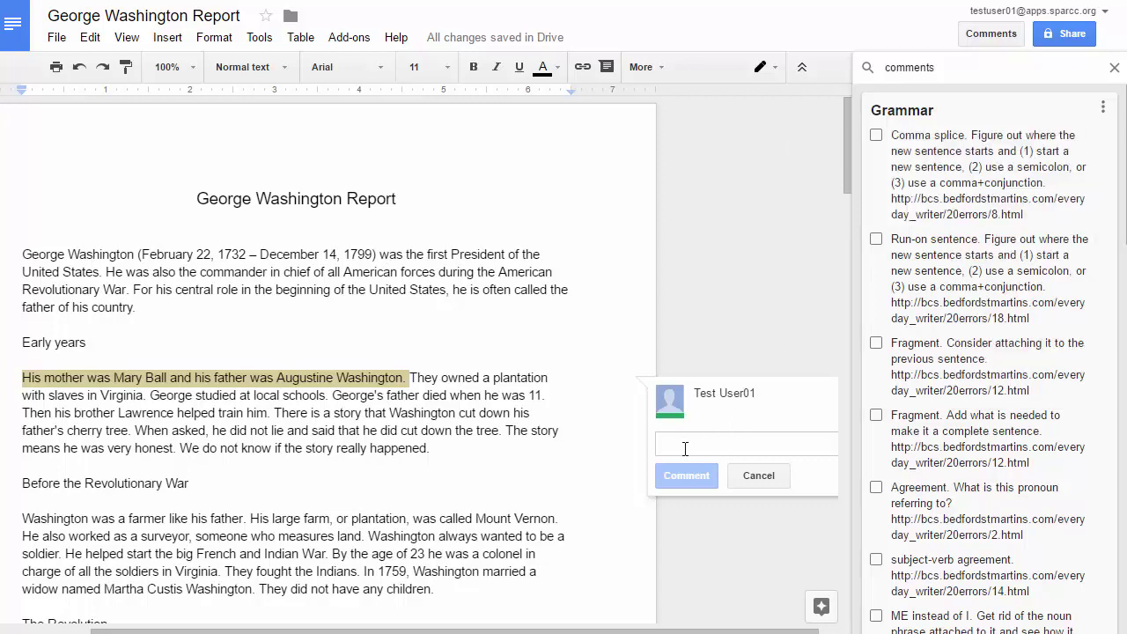
right_click(685, 448)
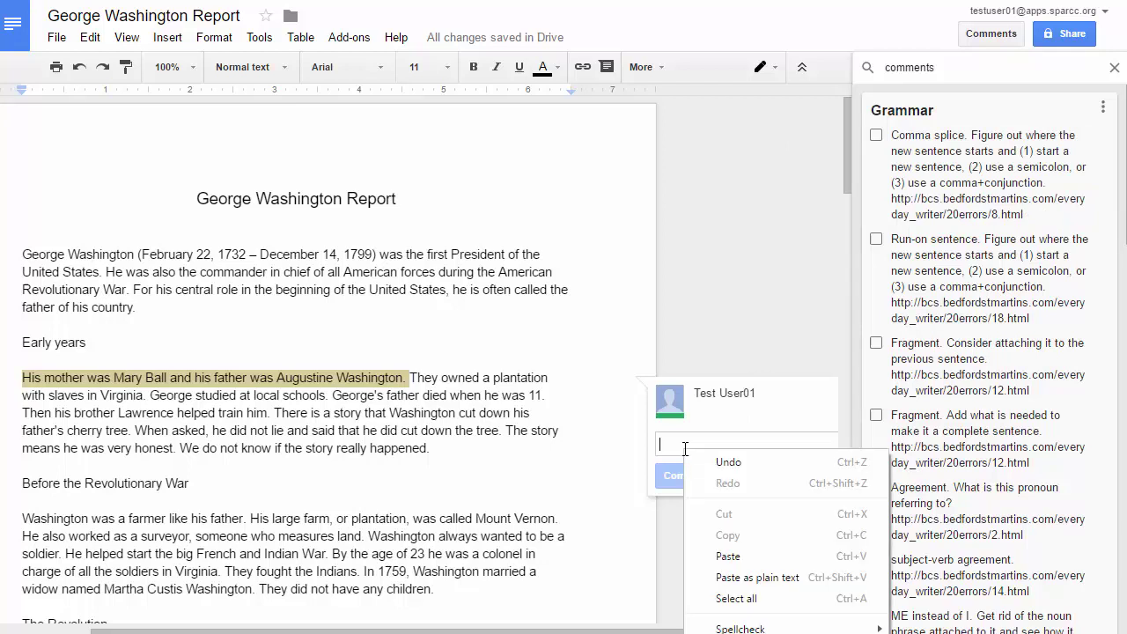
left_click(766, 558)
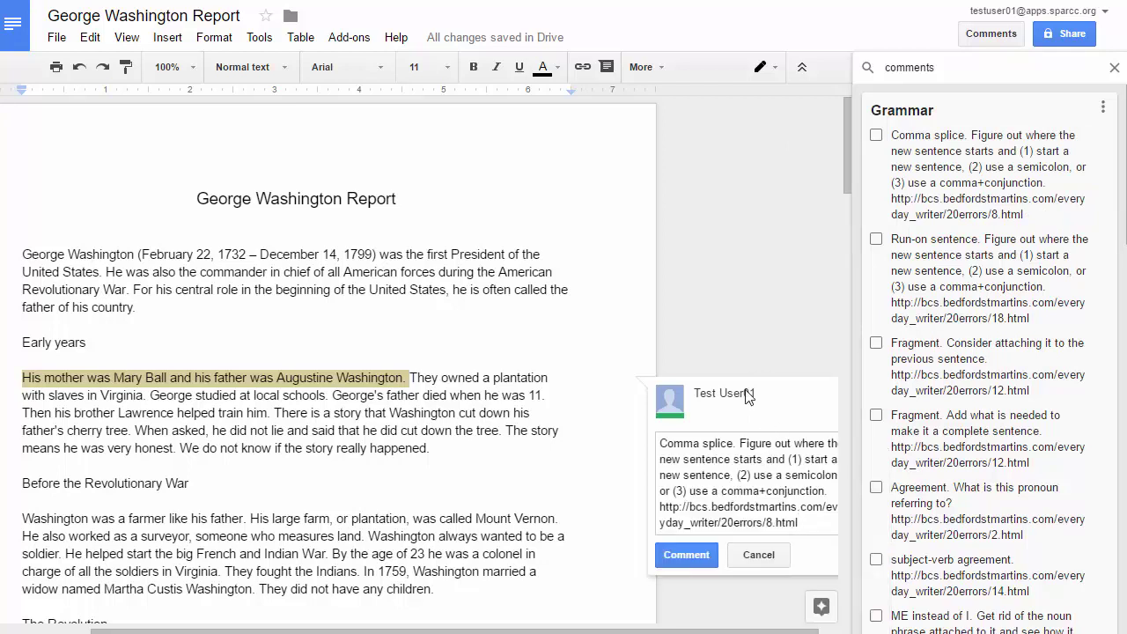
left_click(686, 554)
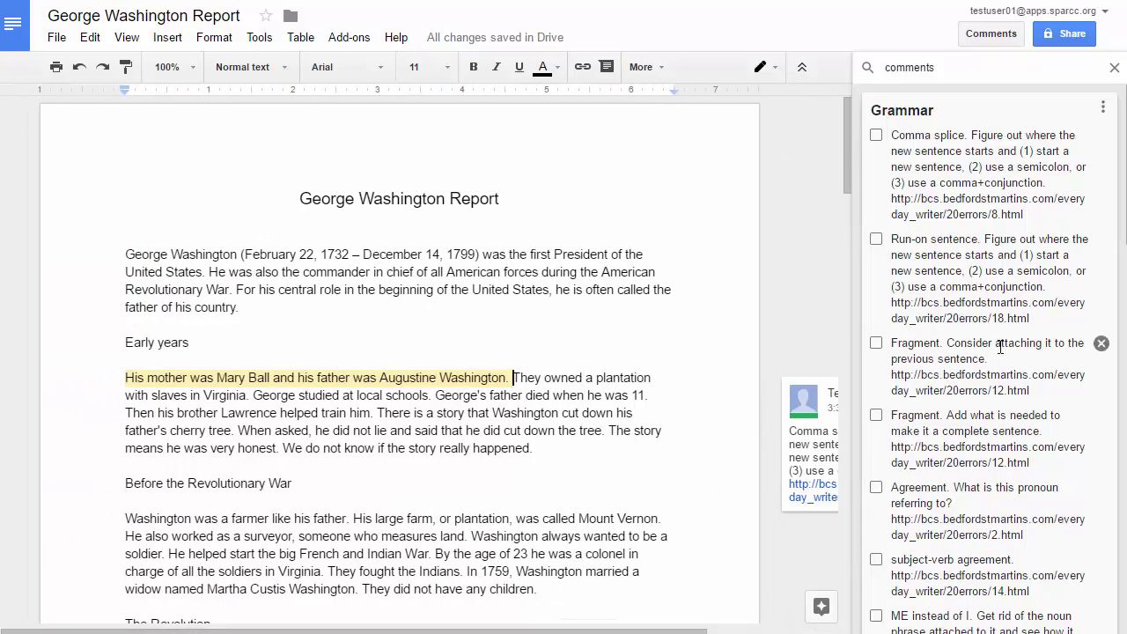
scroll(930, 356, "down", 3)
scroll(933, 344, "up", 3)
scroll(1010, 216, "down", 5)
scroll(1009, 224, "down", 10)
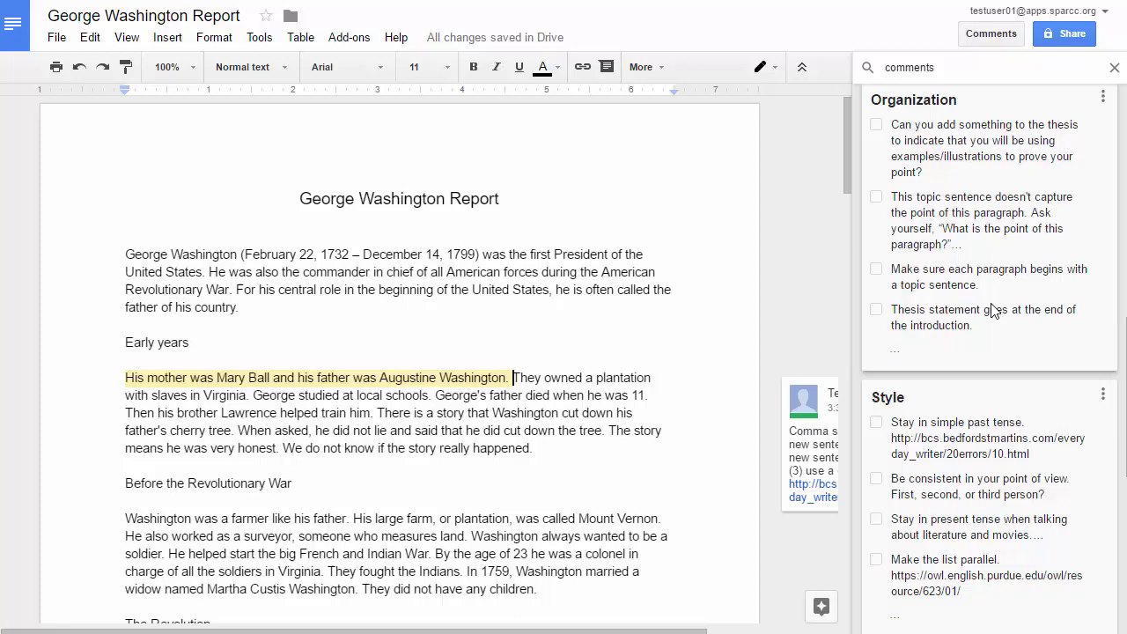
scroll(991, 310, "up", 10)
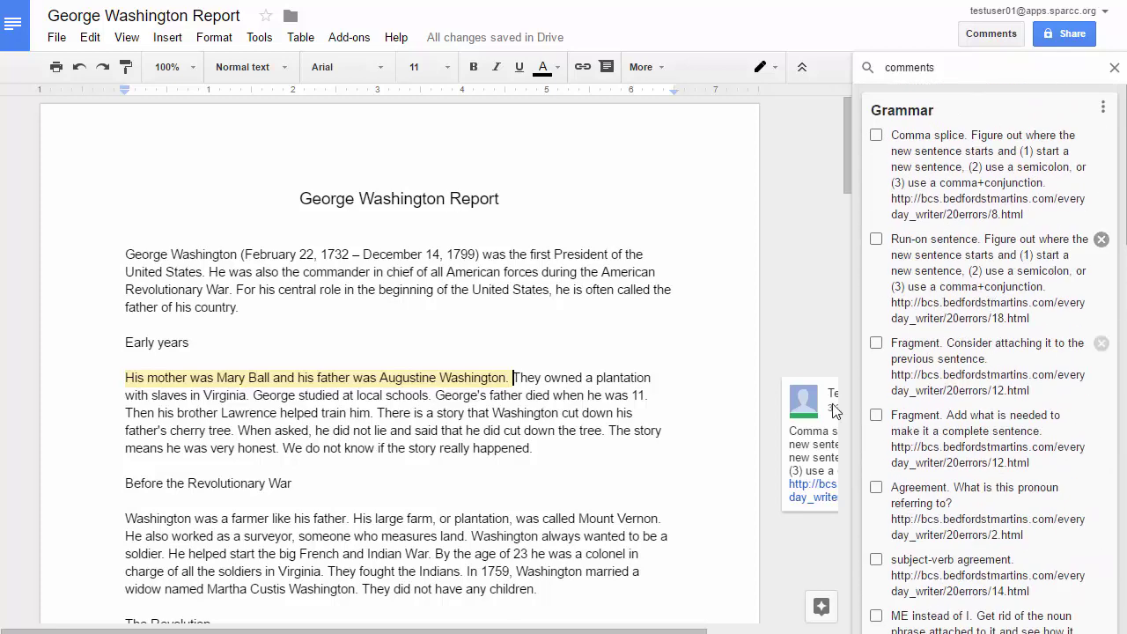
scroll(590, 493, "down", 4)
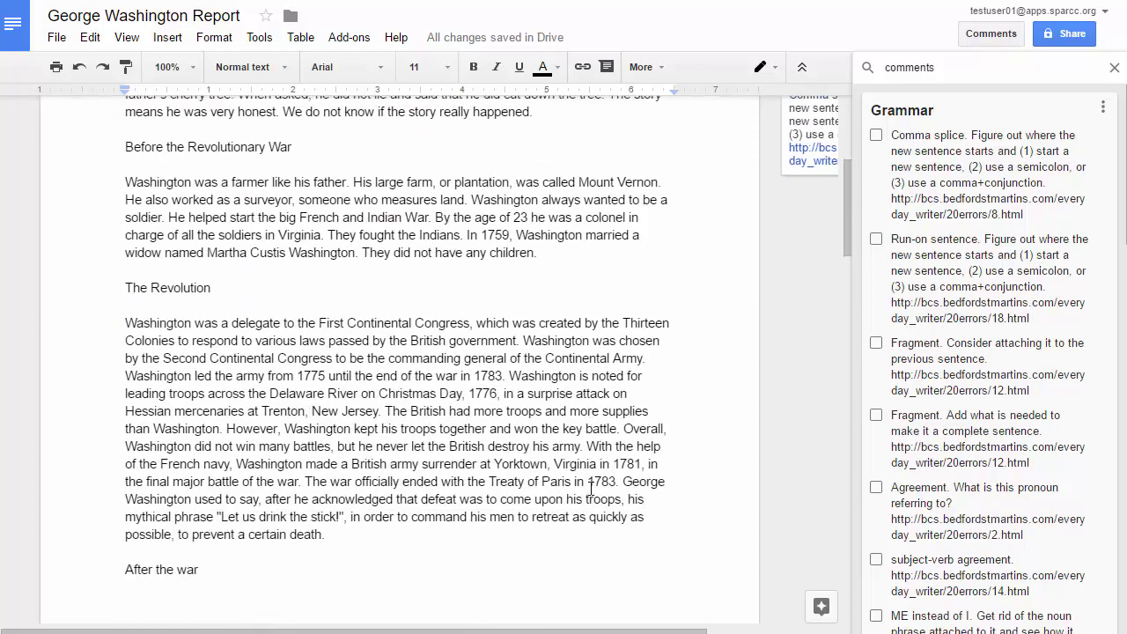
scroll(590, 487, "up", 4)
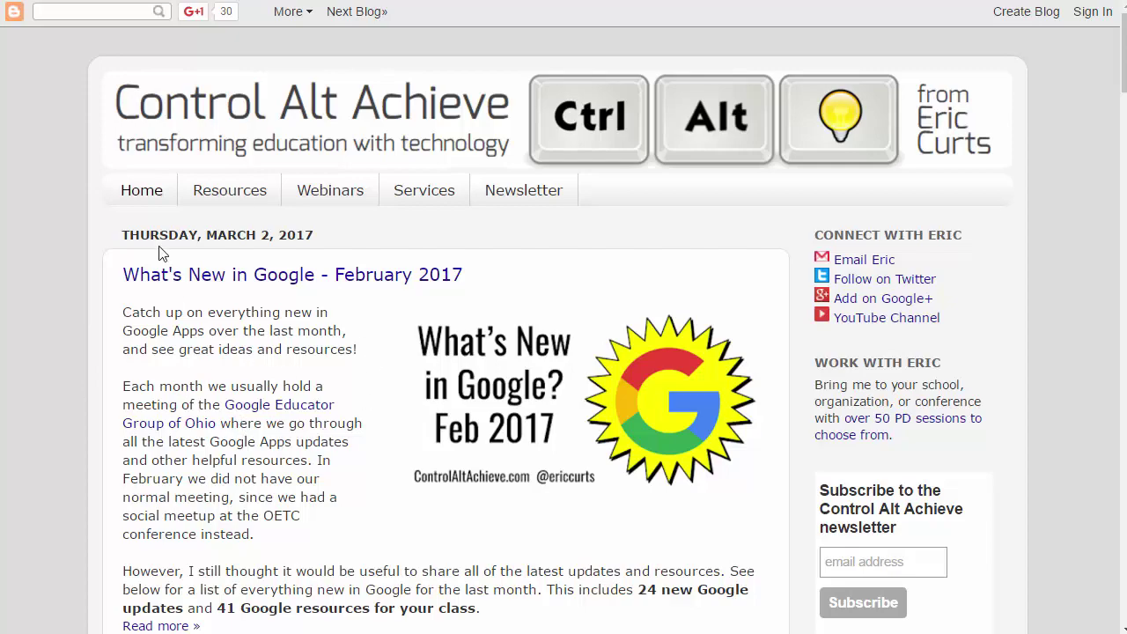
scroll(370, 361, "down", 9)
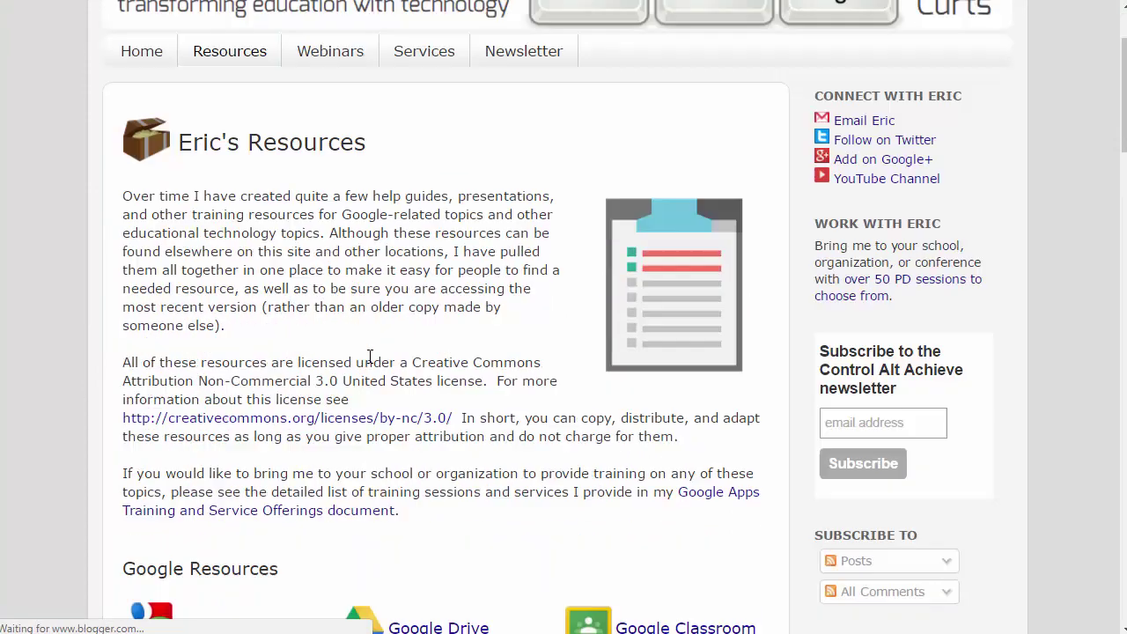
scroll(369, 361, "down", 5)
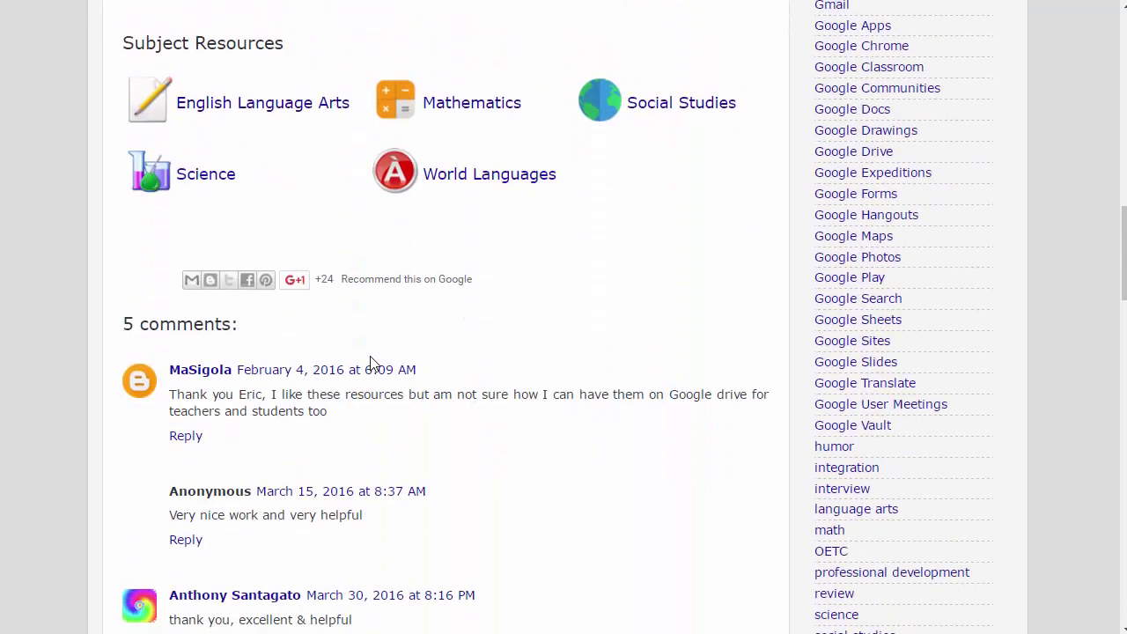
scroll(369, 361, "up", 14)
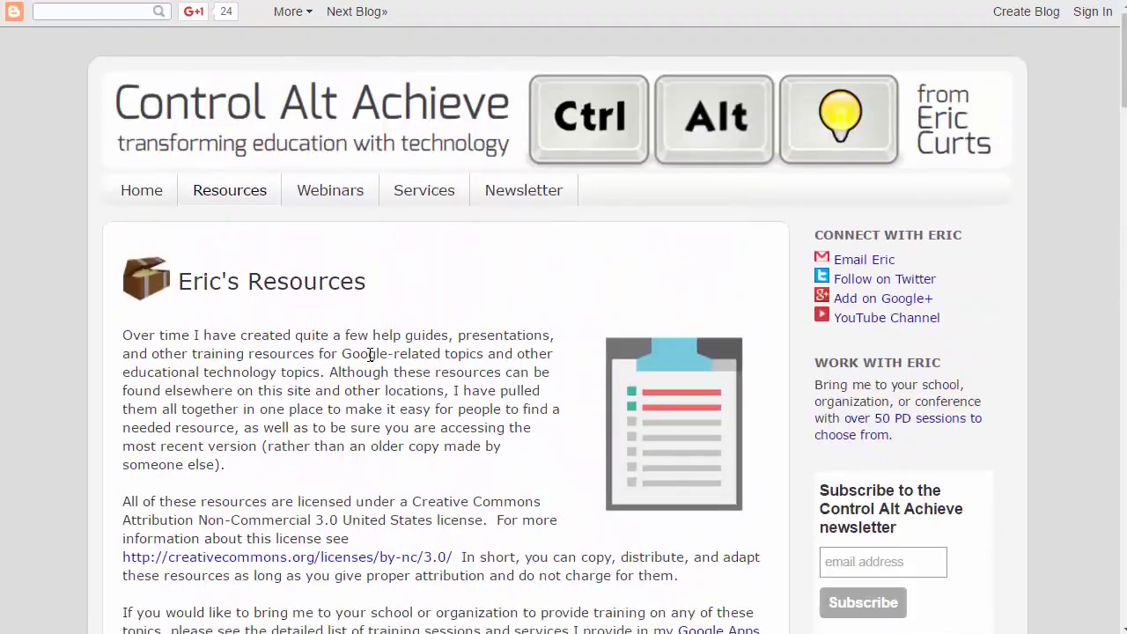
left_click(329, 201)
scroll(361, 372, "down", 4)
scroll(360, 371, "down", 7)
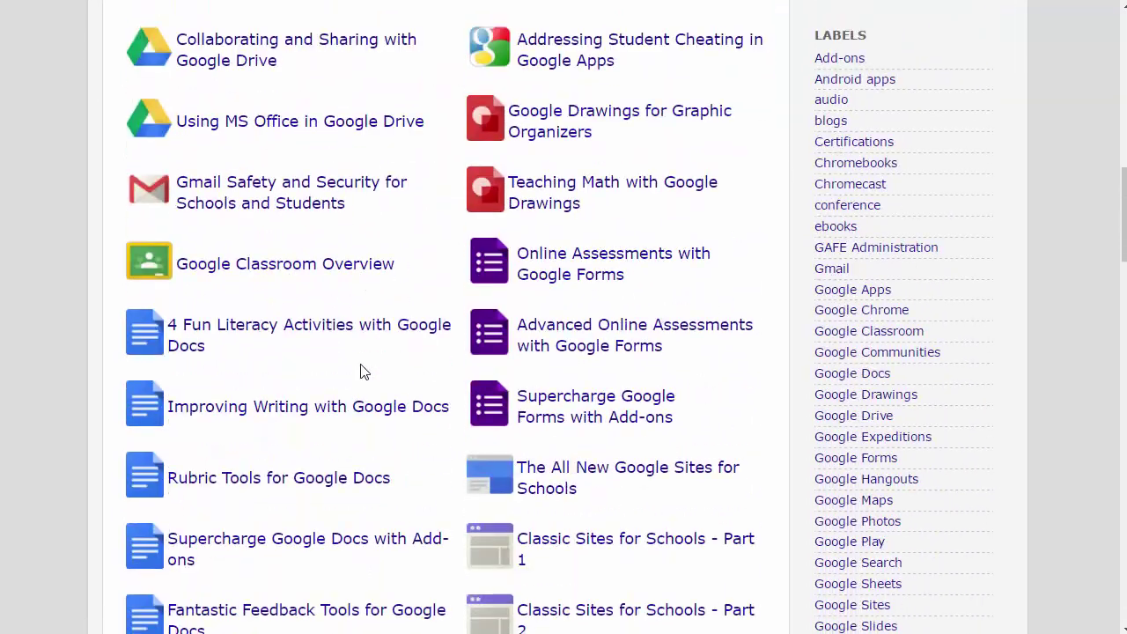
scroll(360, 370, "up", 11)
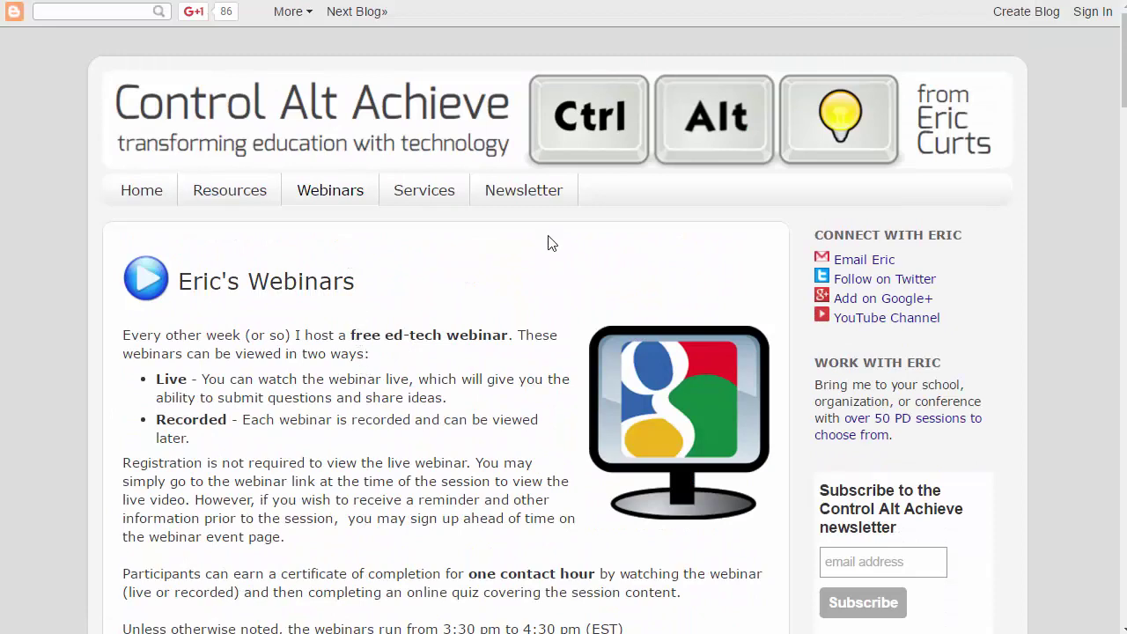
left_click(531, 197)
scroll(529, 221, "down", 3)
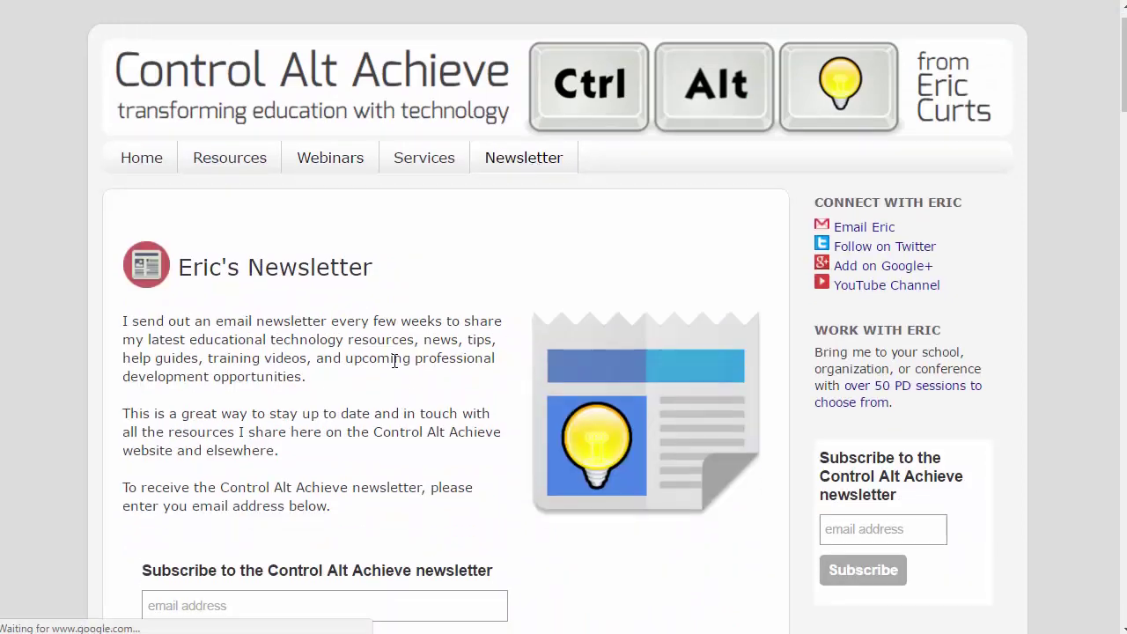
scroll(395, 361, "up", 3)
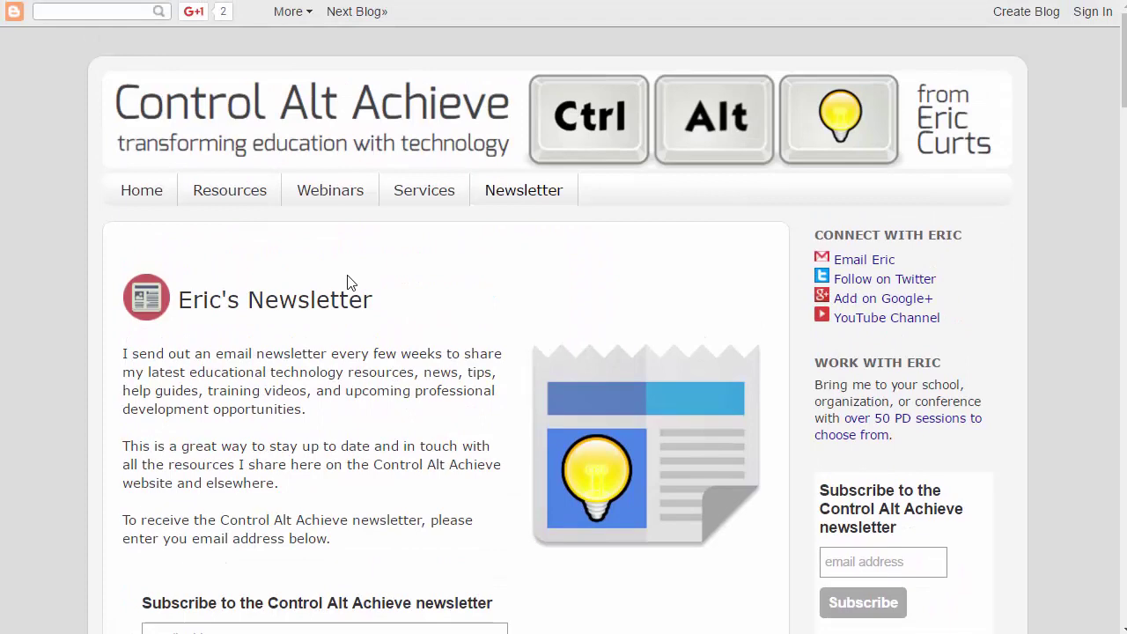
left_click(145, 196)
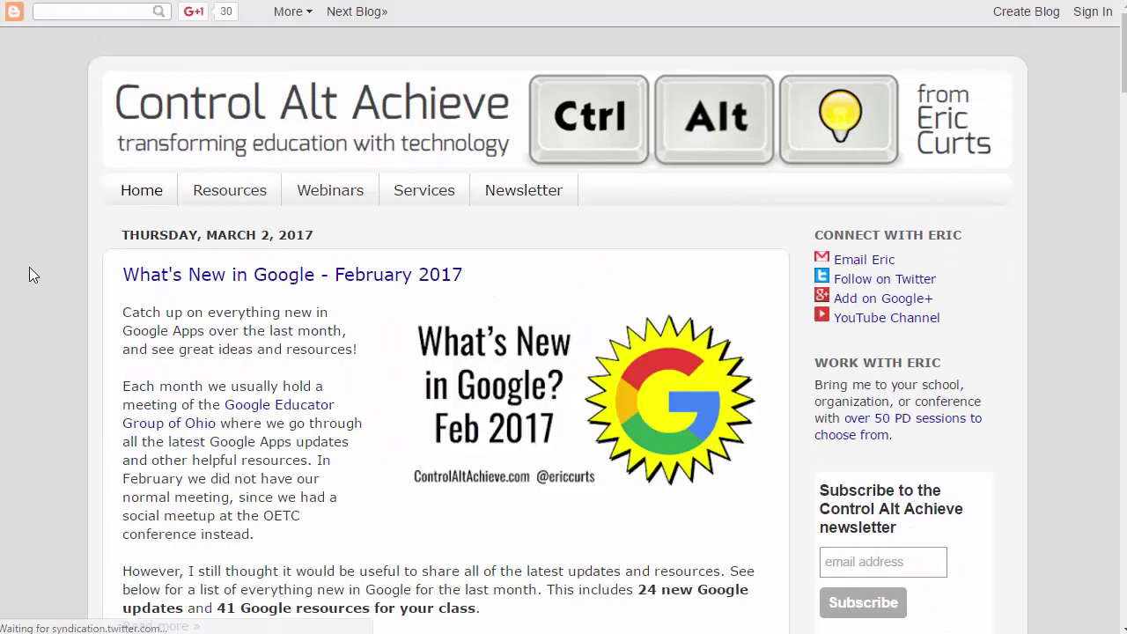